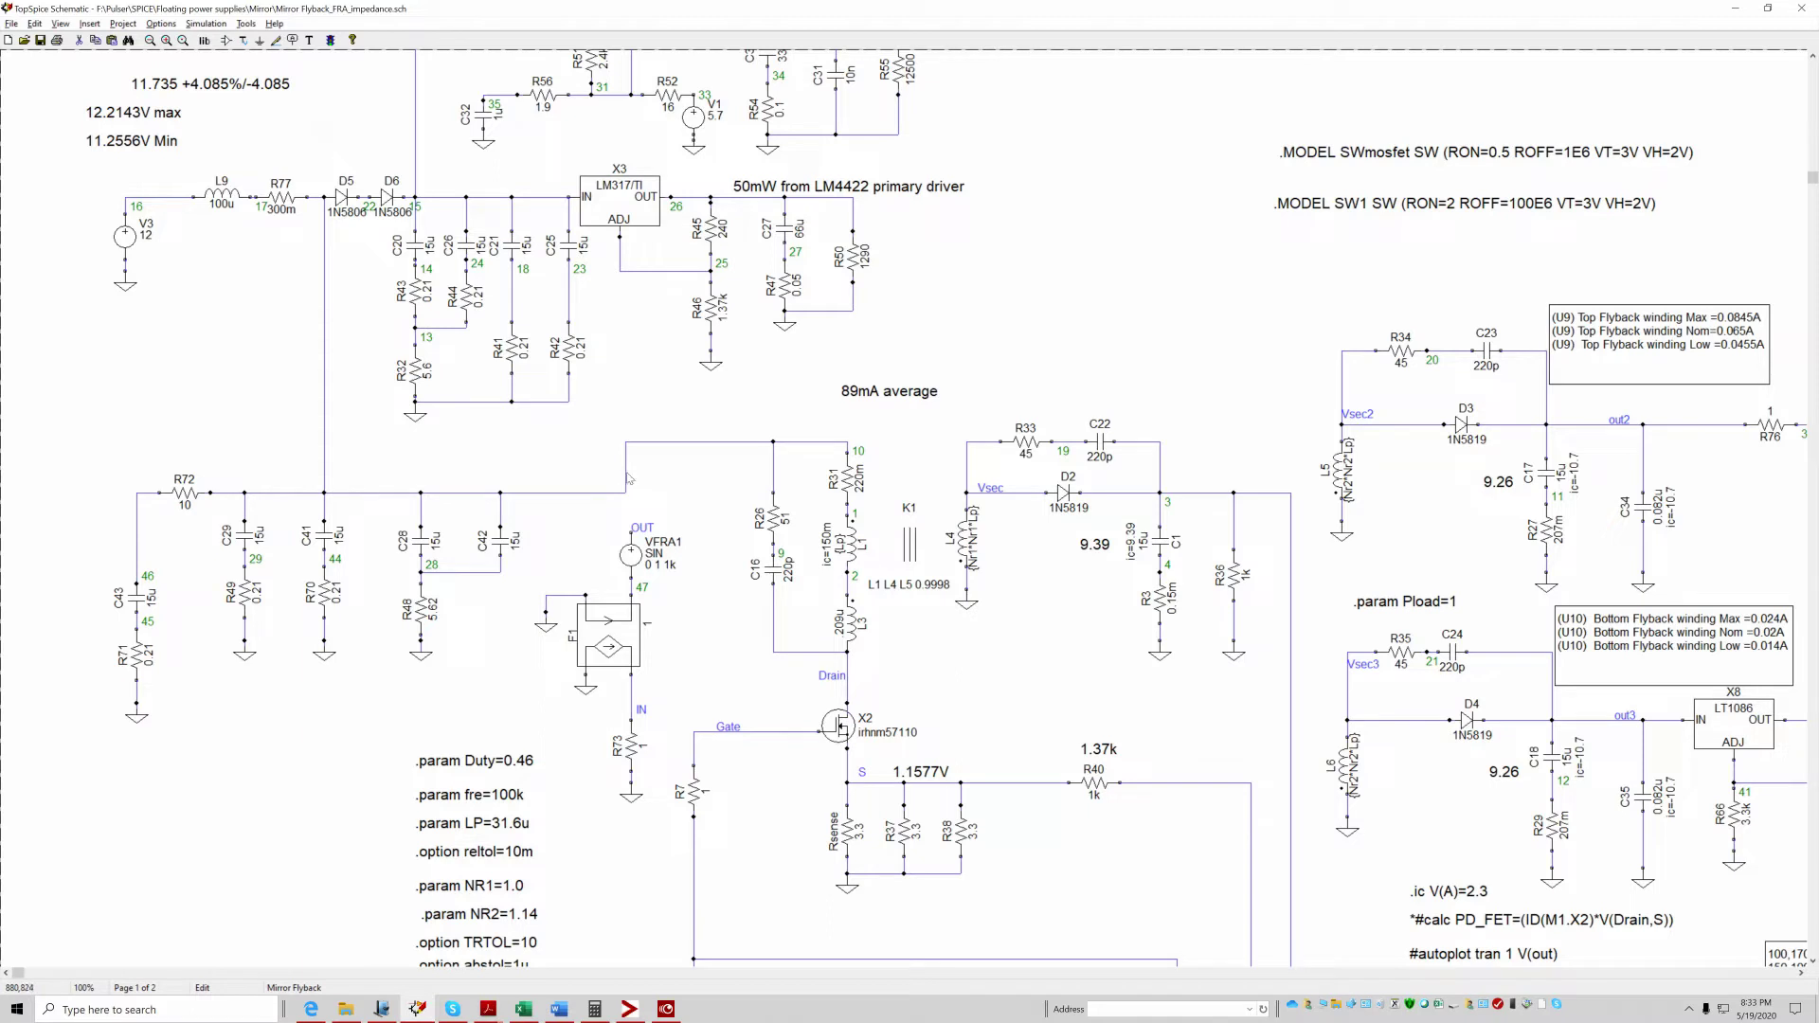
Step: Delete the selected vertical wire and draw a new wire from VFRA1's top pin to the wire above
{"action": "key", "text": "Delete"}
{"action": "left_click", "coordinate": [275, 39]}
{"action": "left_click", "coordinate": [631, 542]}
{"action": "left_click", "coordinate": [631, 492]}
{"action": "double_click", "coordinate": [638, 561]}
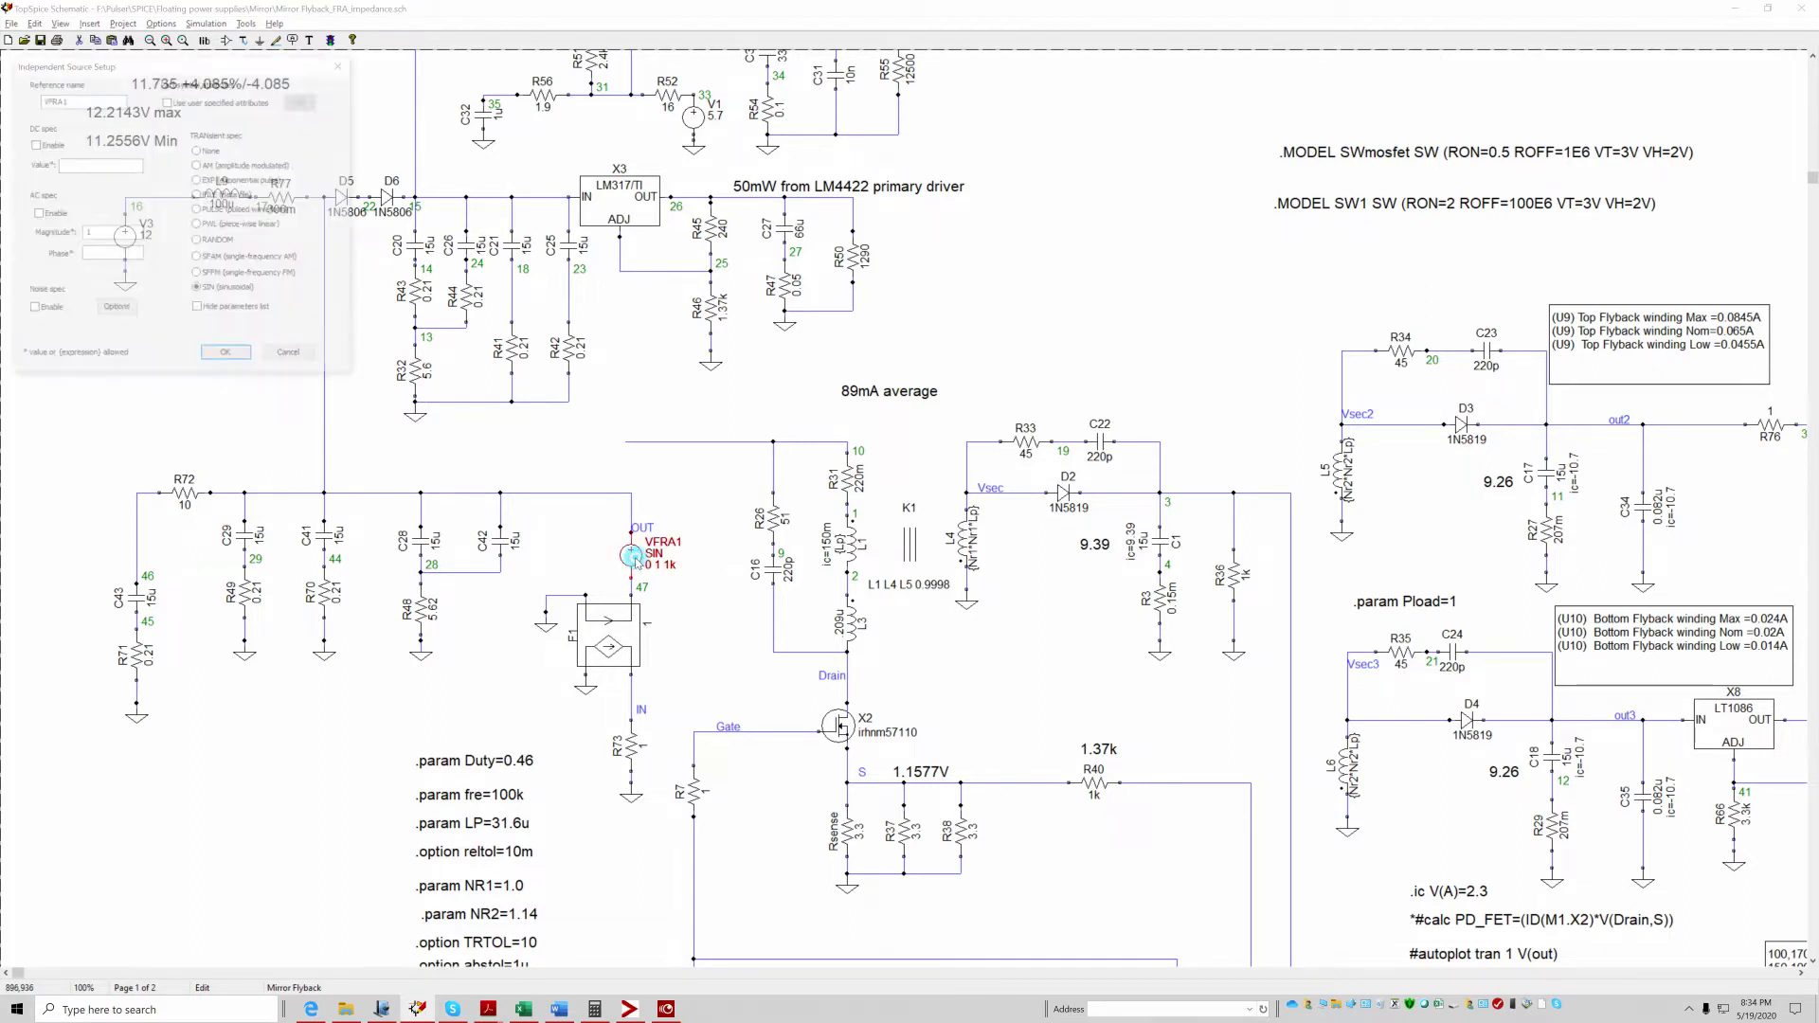
{"action": "left_click_drag", "start_coordinate": [264, 69], "coordinate": [941, 257]}
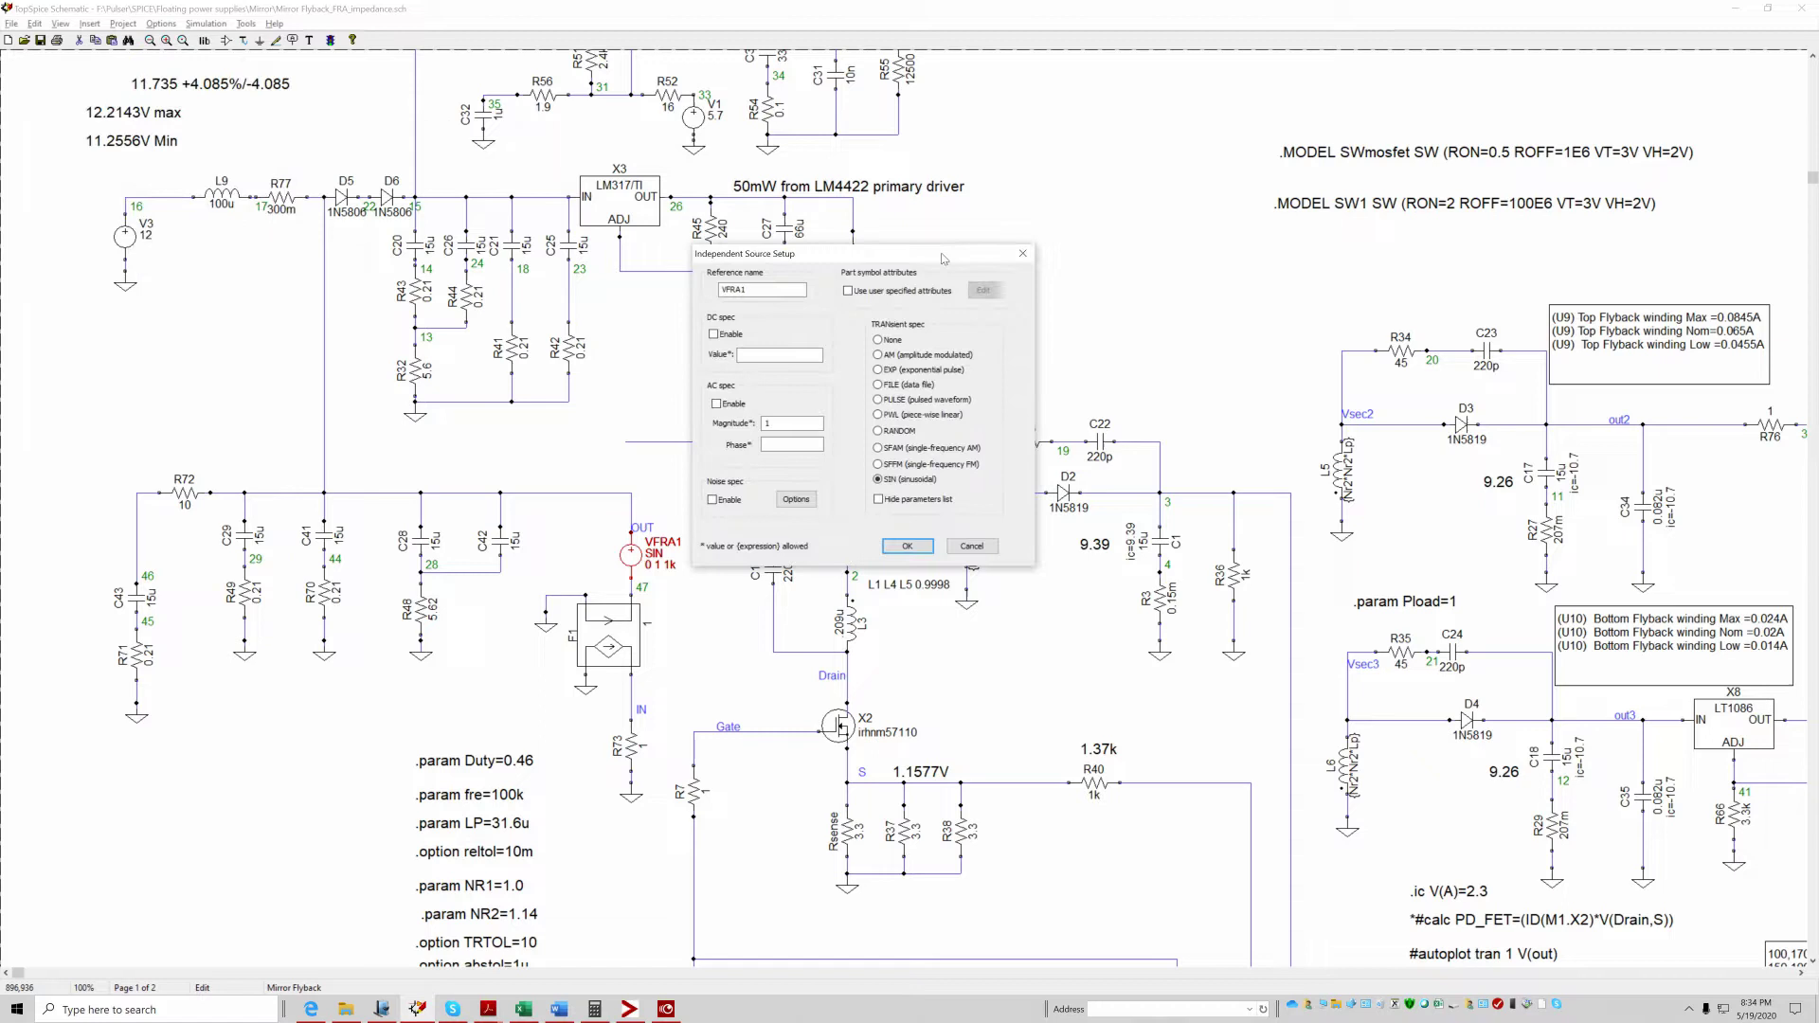
{"action": "left_click", "coordinate": [919, 479]}
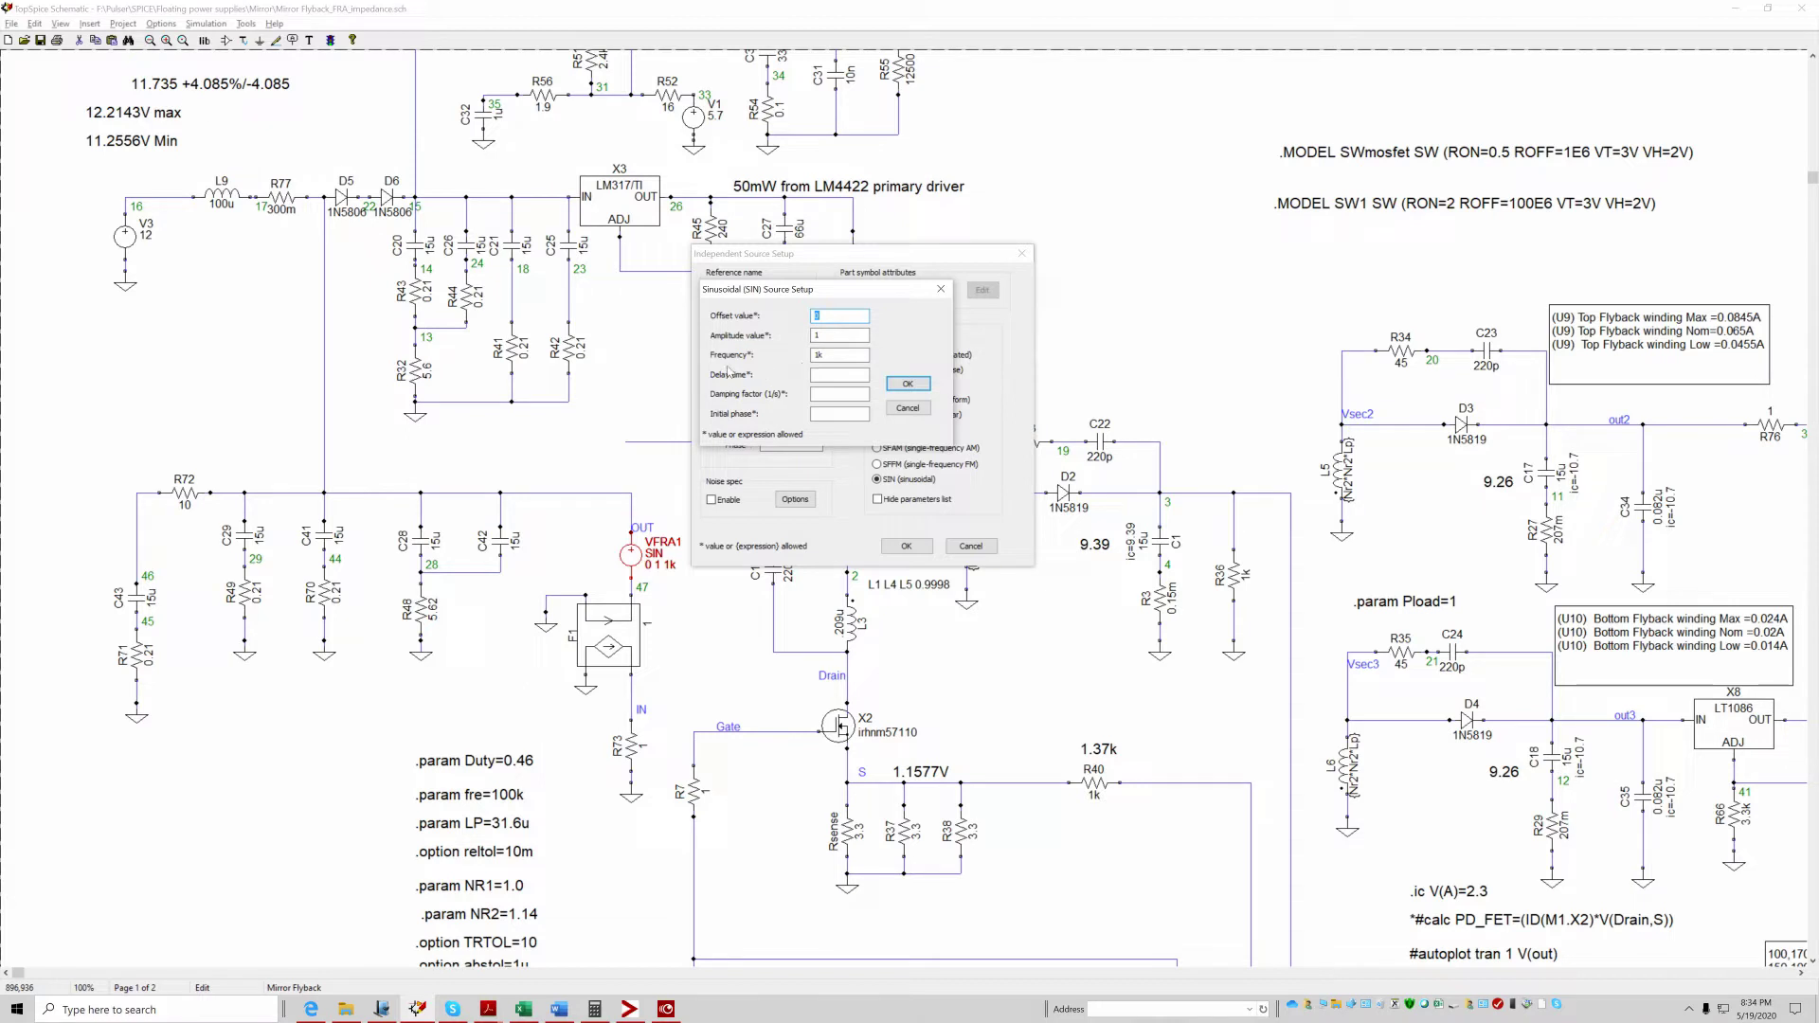
{"action": "left_click", "coordinate": [902, 384]}
{"action": "left_click", "coordinate": [906, 545]}
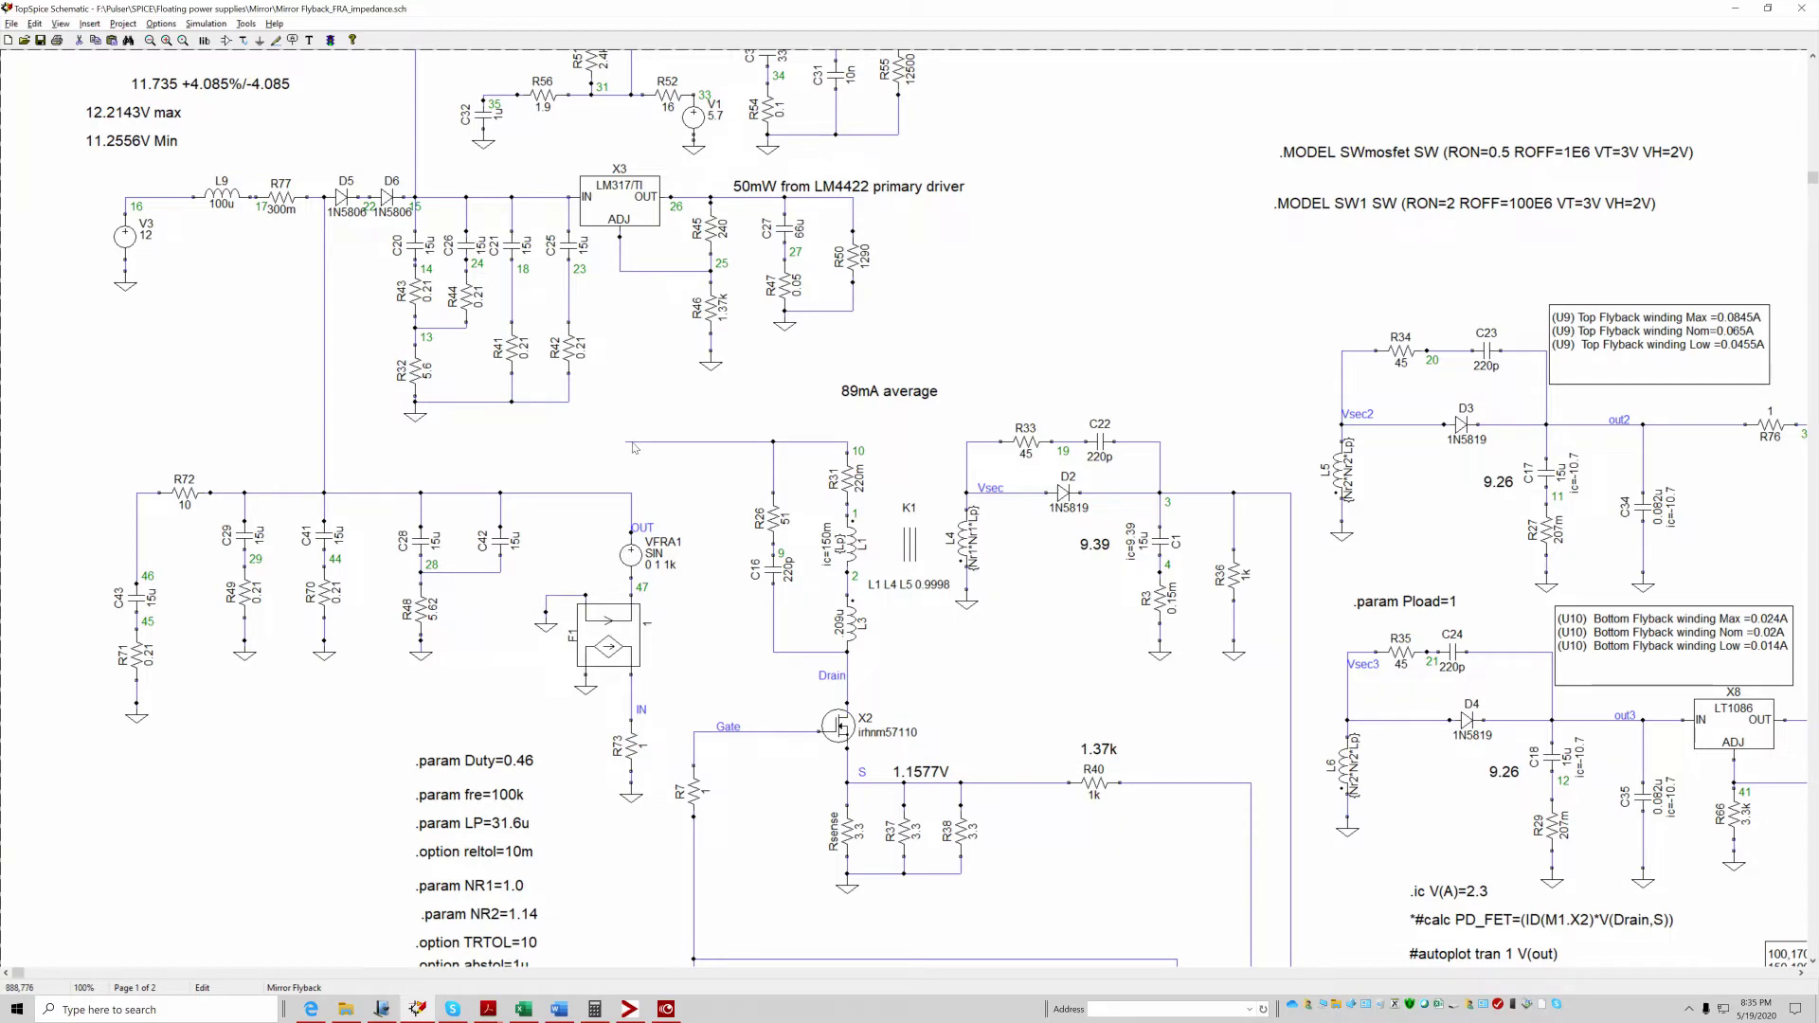
Step: Shorten the R26/R31 top wire rightward, ground its end, and run the simulation
{"action": "left_click_drag", "start_coordinate": [633, 441], "coordinate": [727, 442]}
{"action": "left_click", "coordinate": [260, 40]}
{"action": "left_click", "coordinate": [728, 442]}
{"action": "right_click", "coordinate": [727, 442]}
{"action": "left_click", "coordinate": [332, 42]}
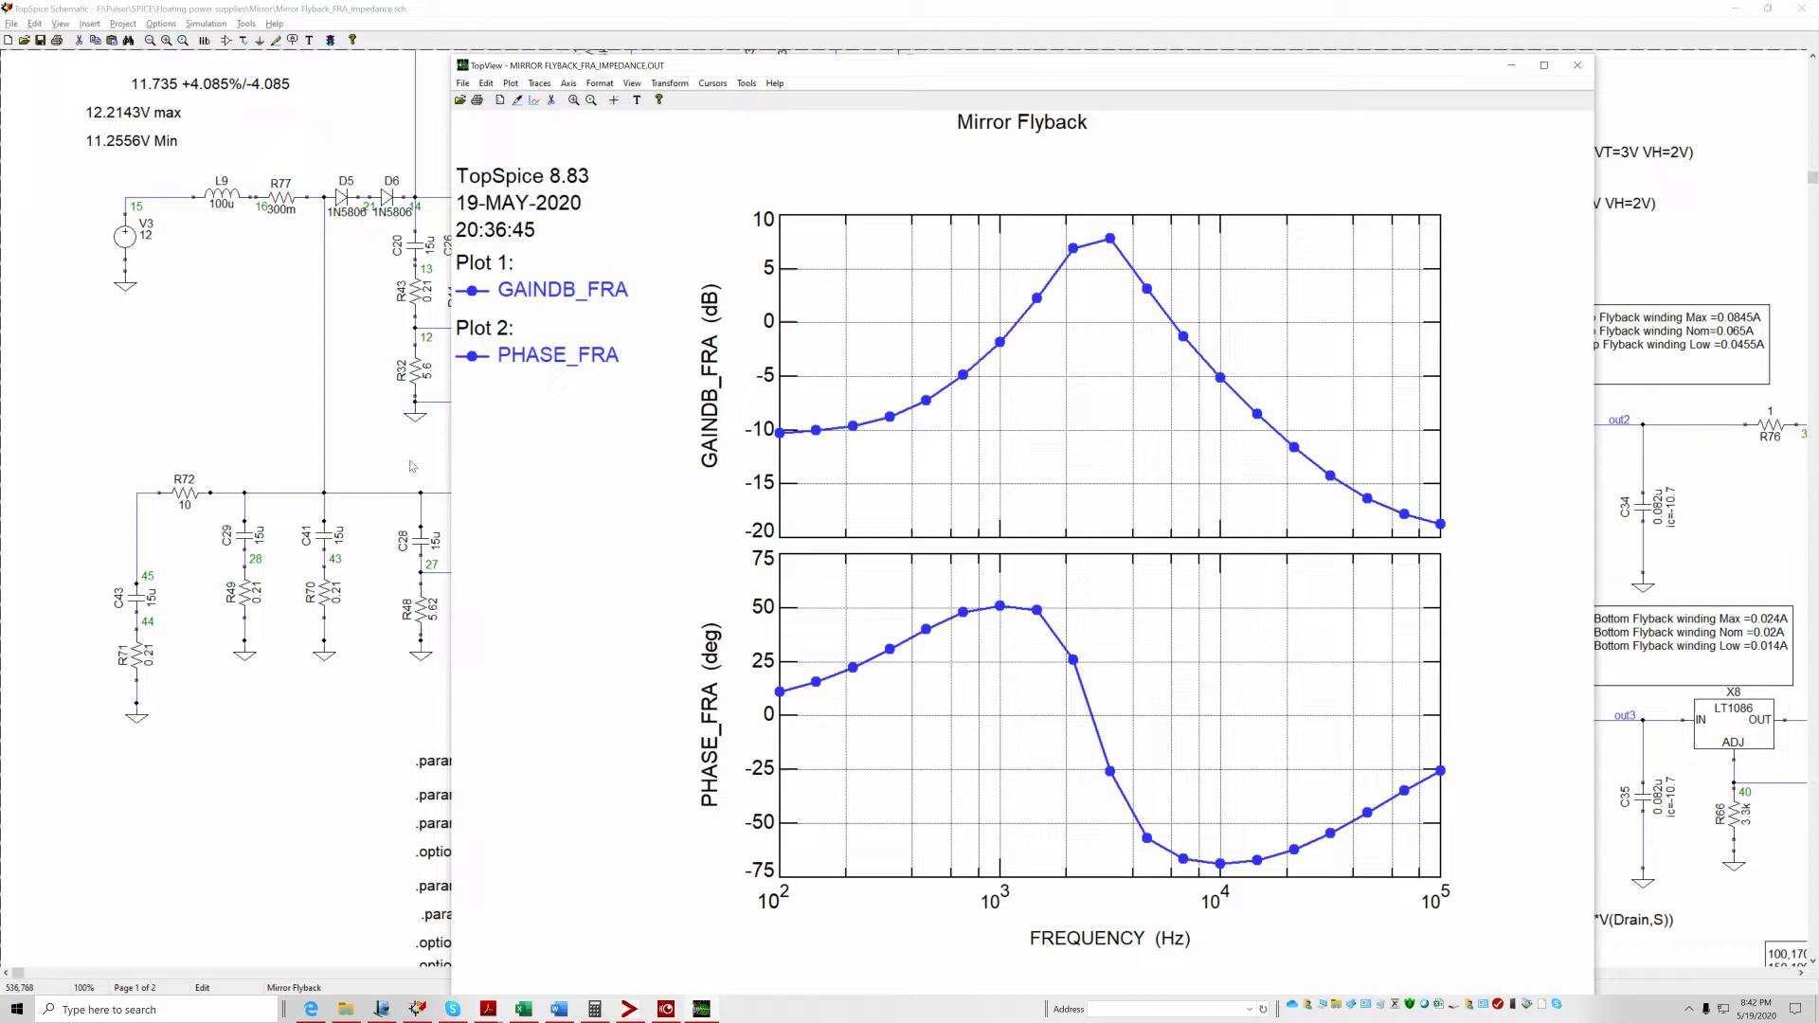
Step: Move TopView aside and put a cursor on the GAINDB_FRA peak, about 7.82 dB at 3.162 kHz
{"action": "left_click_drag", "start_coordinate": [1099, 76], "coordinate": [1239, 44]}
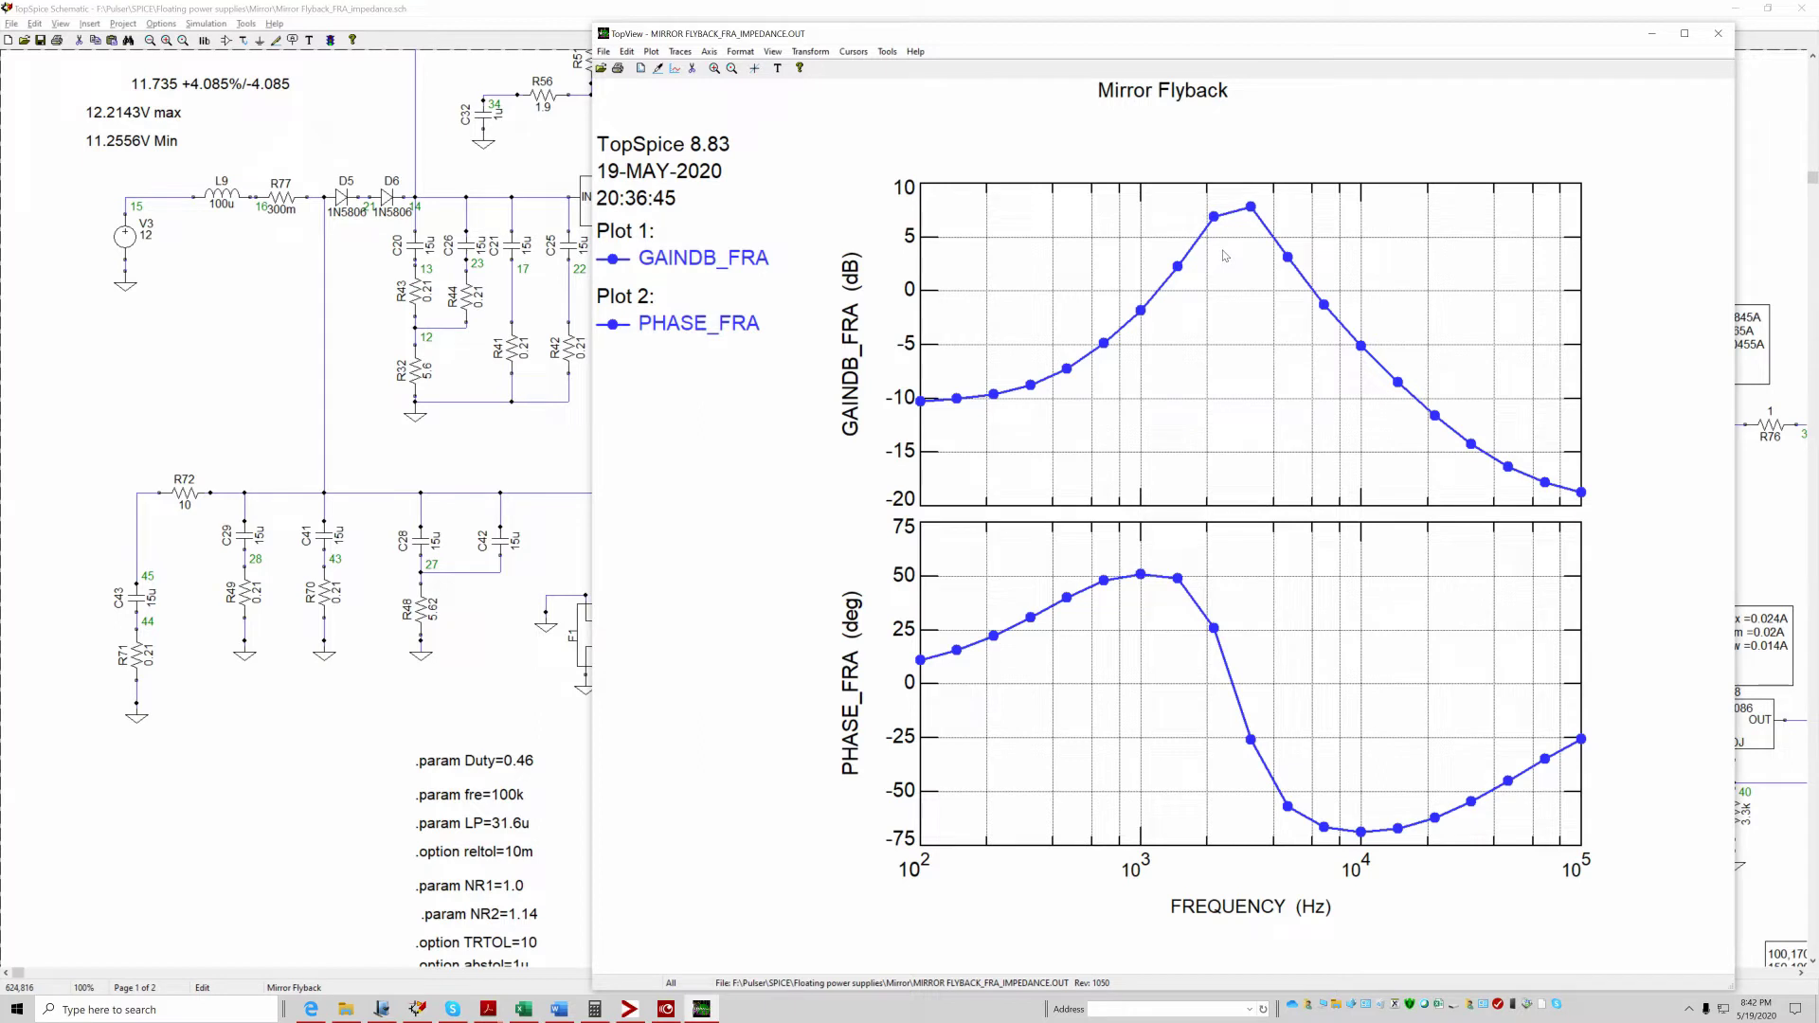
{"action": "left_click", "coordinate": [754, 68]}
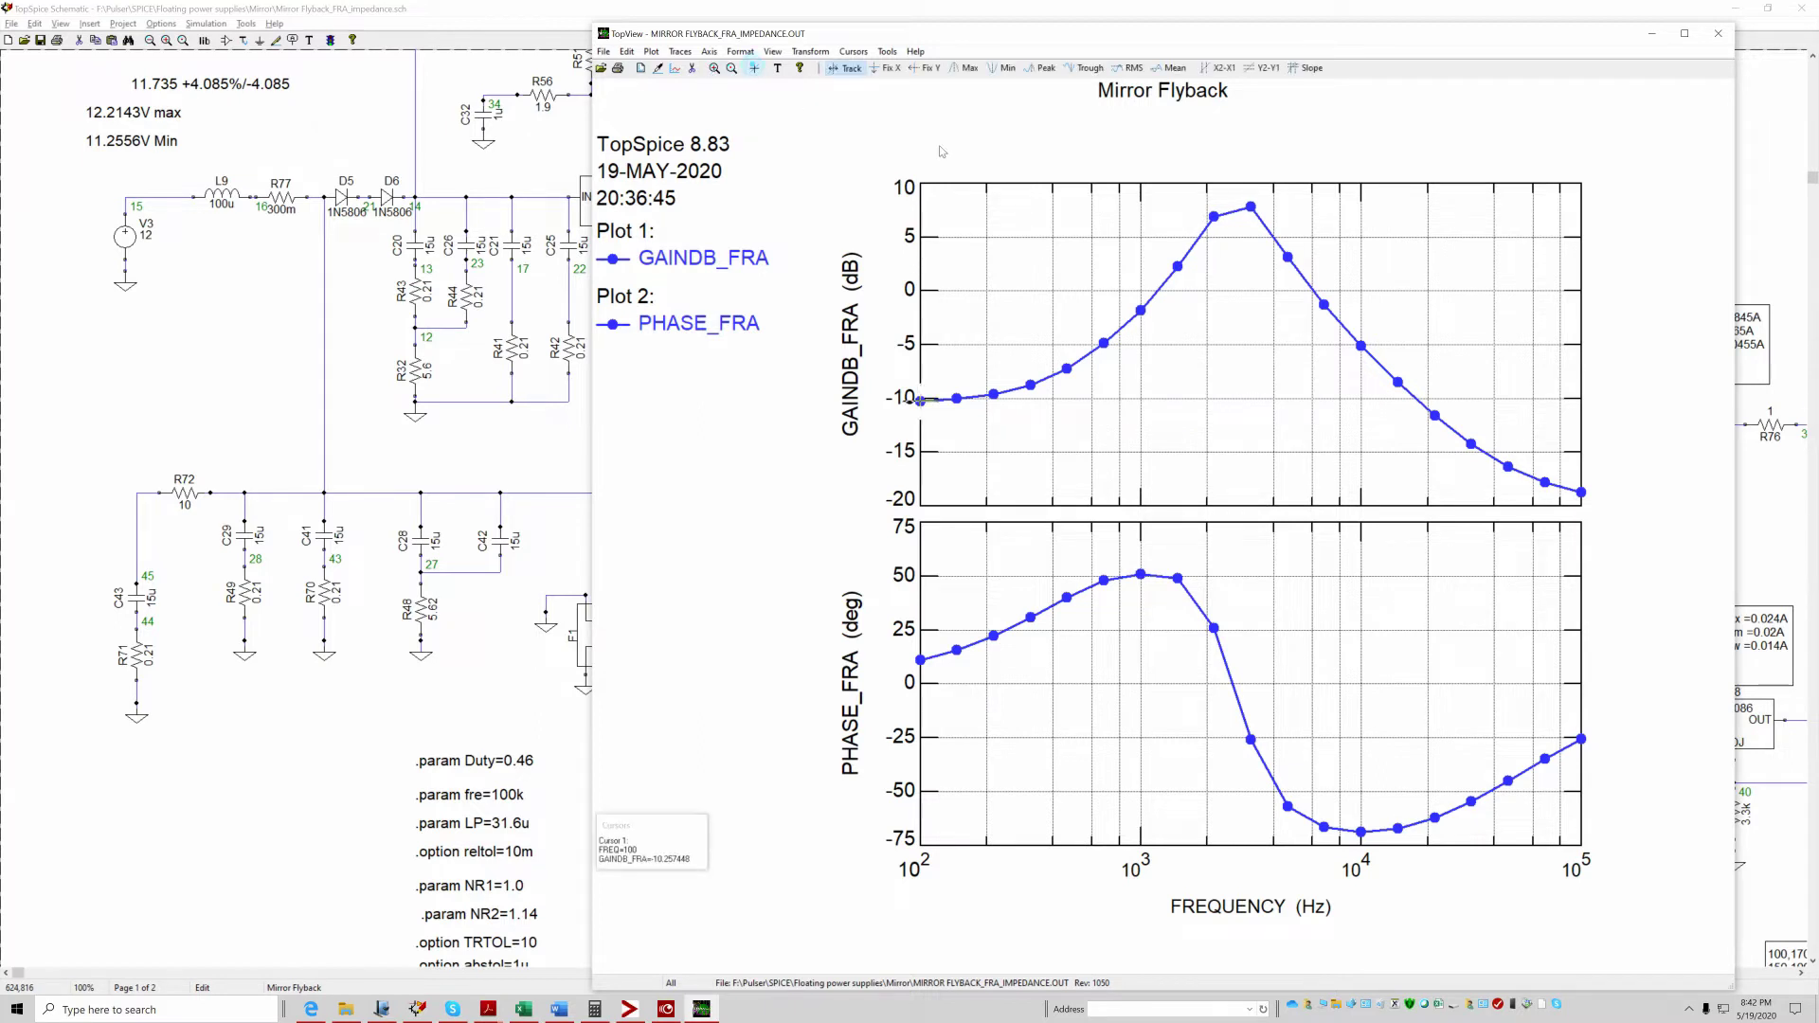
{"action": "left_click", "coordinate": [1239, 219]}
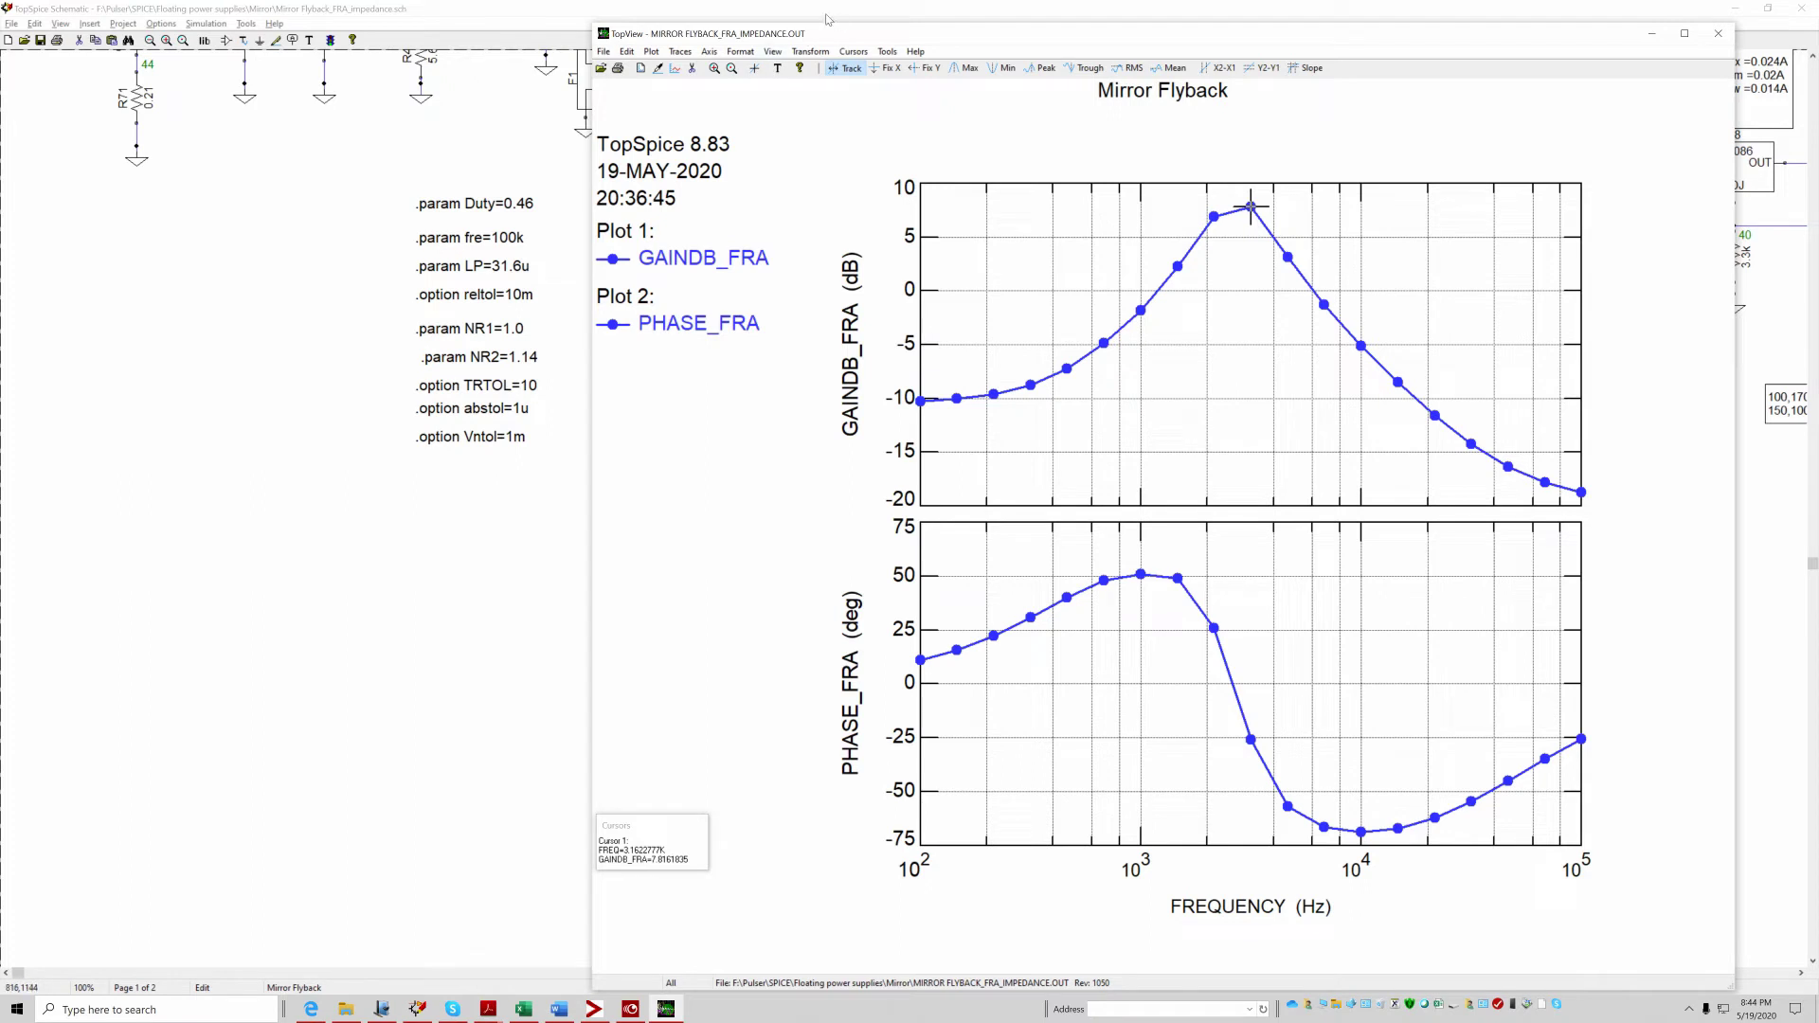
Step: Clear history in the Traces > History > Save dialog, confirm it, and close the TopView window
{"action": "left_click", "coordinate": [682, 51]}
{"action": "mouse_move", "coordinate": [716, 138]}
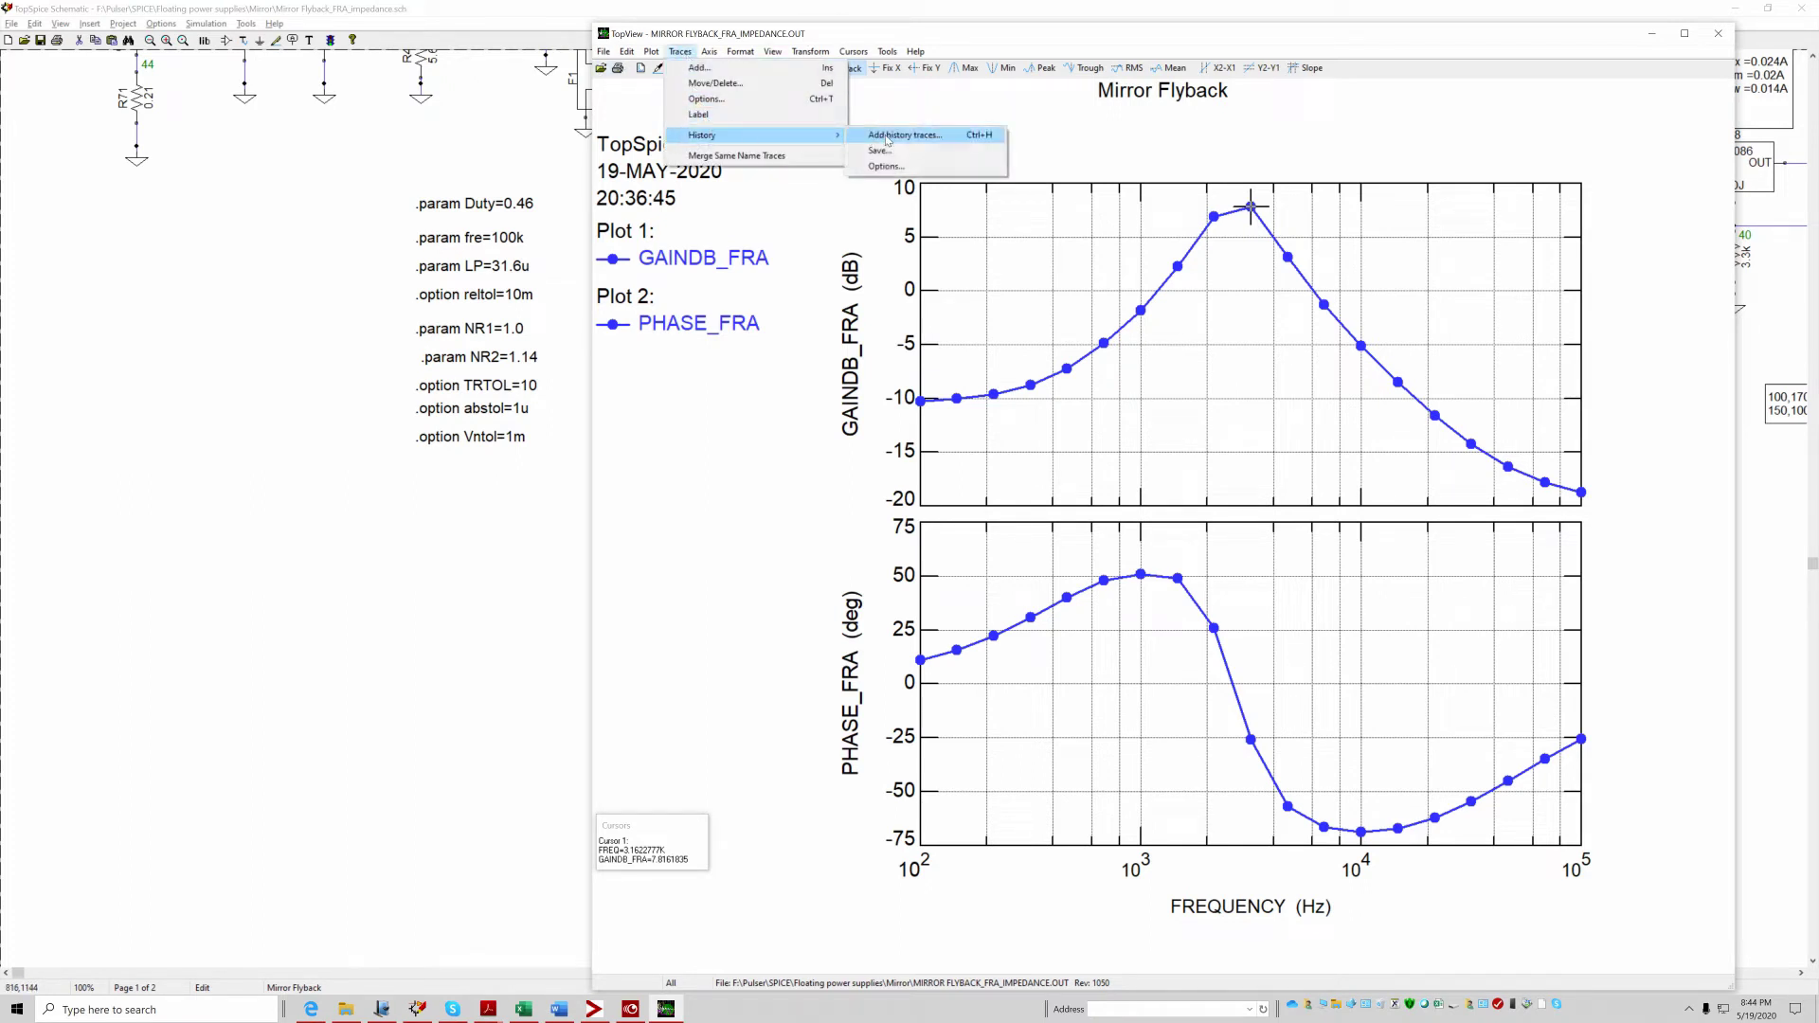
{"action": "left_click", "coordinate": [894, 154]}
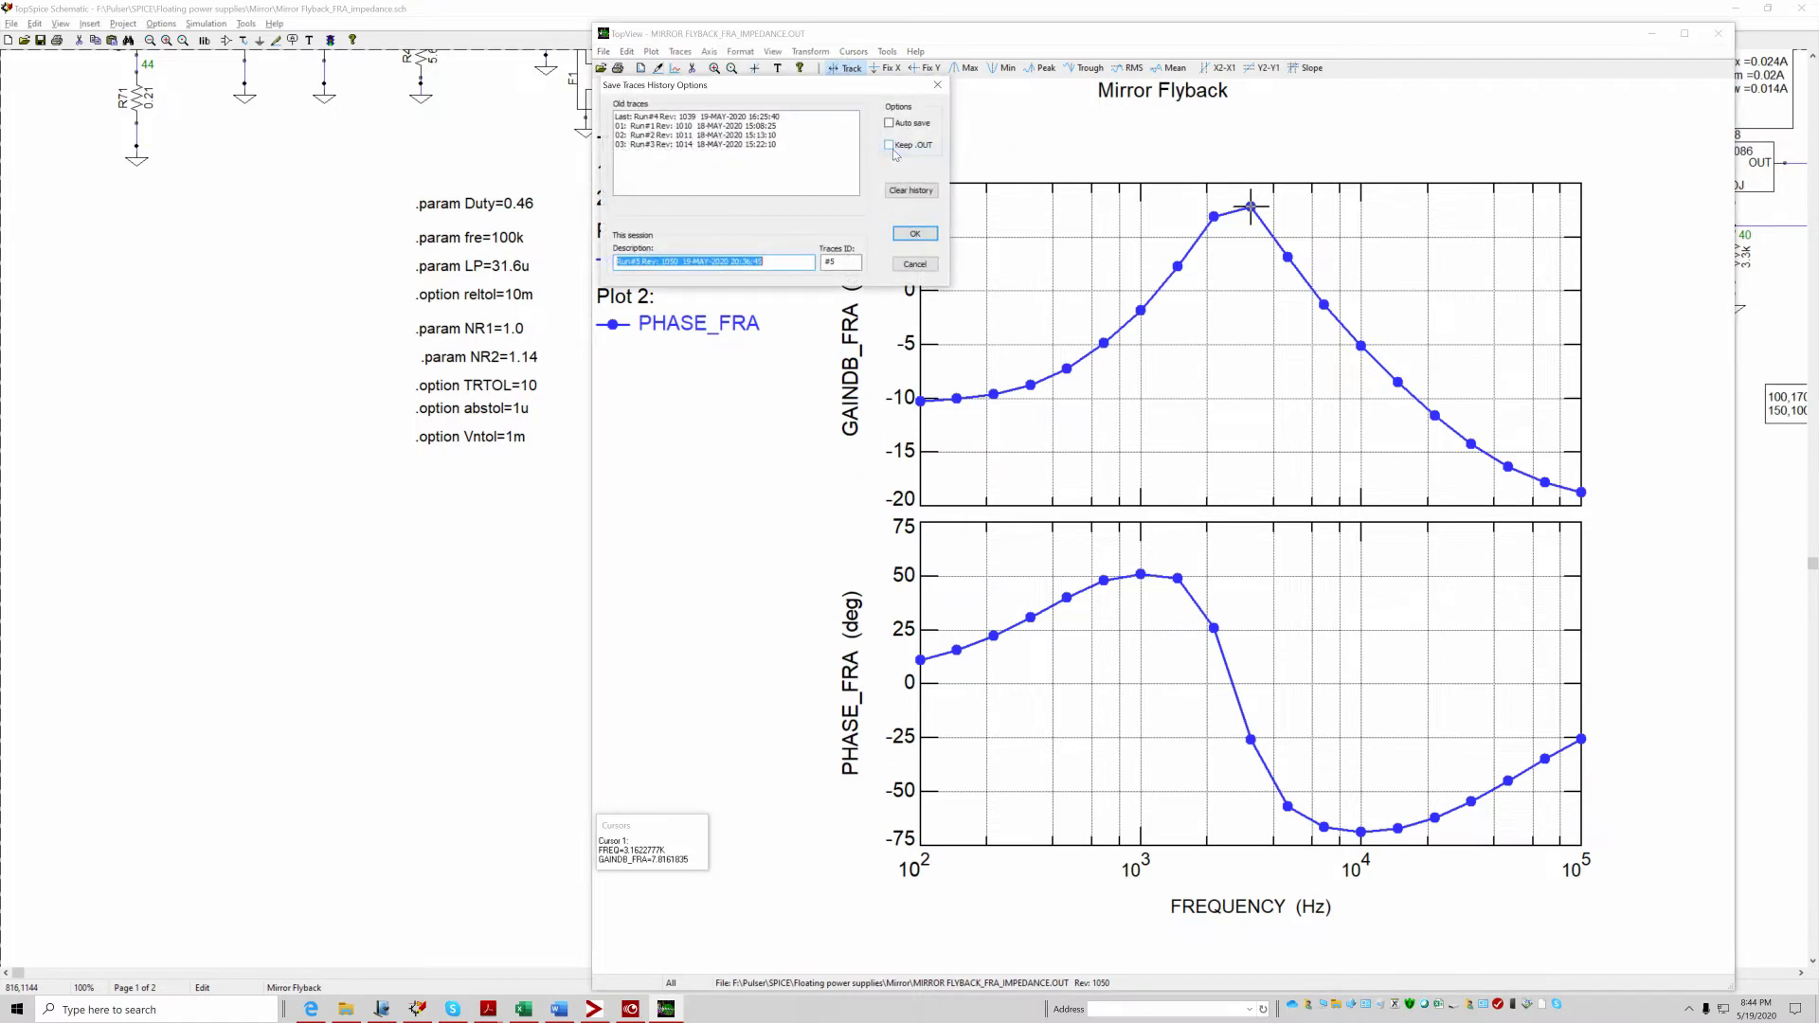
{"action": "left_click", "coordinate": [910, 192]}
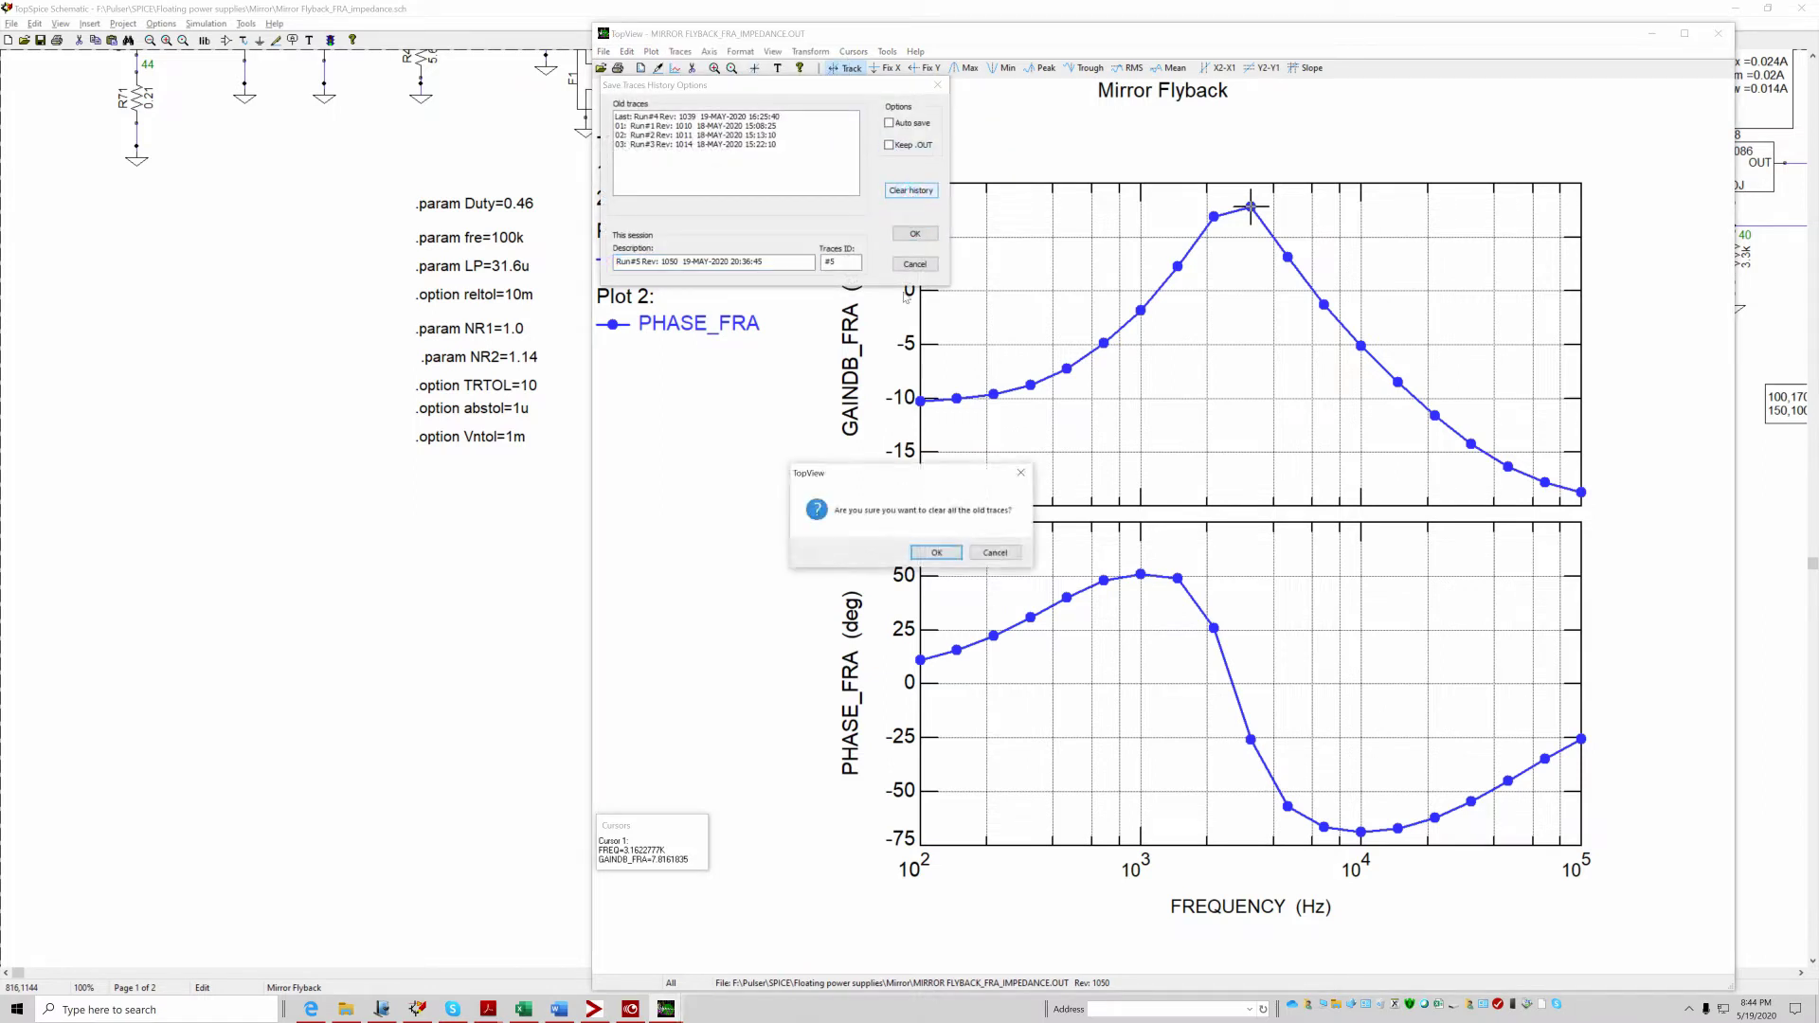
{"action": "left_click", "coordinate": [936, 553]}
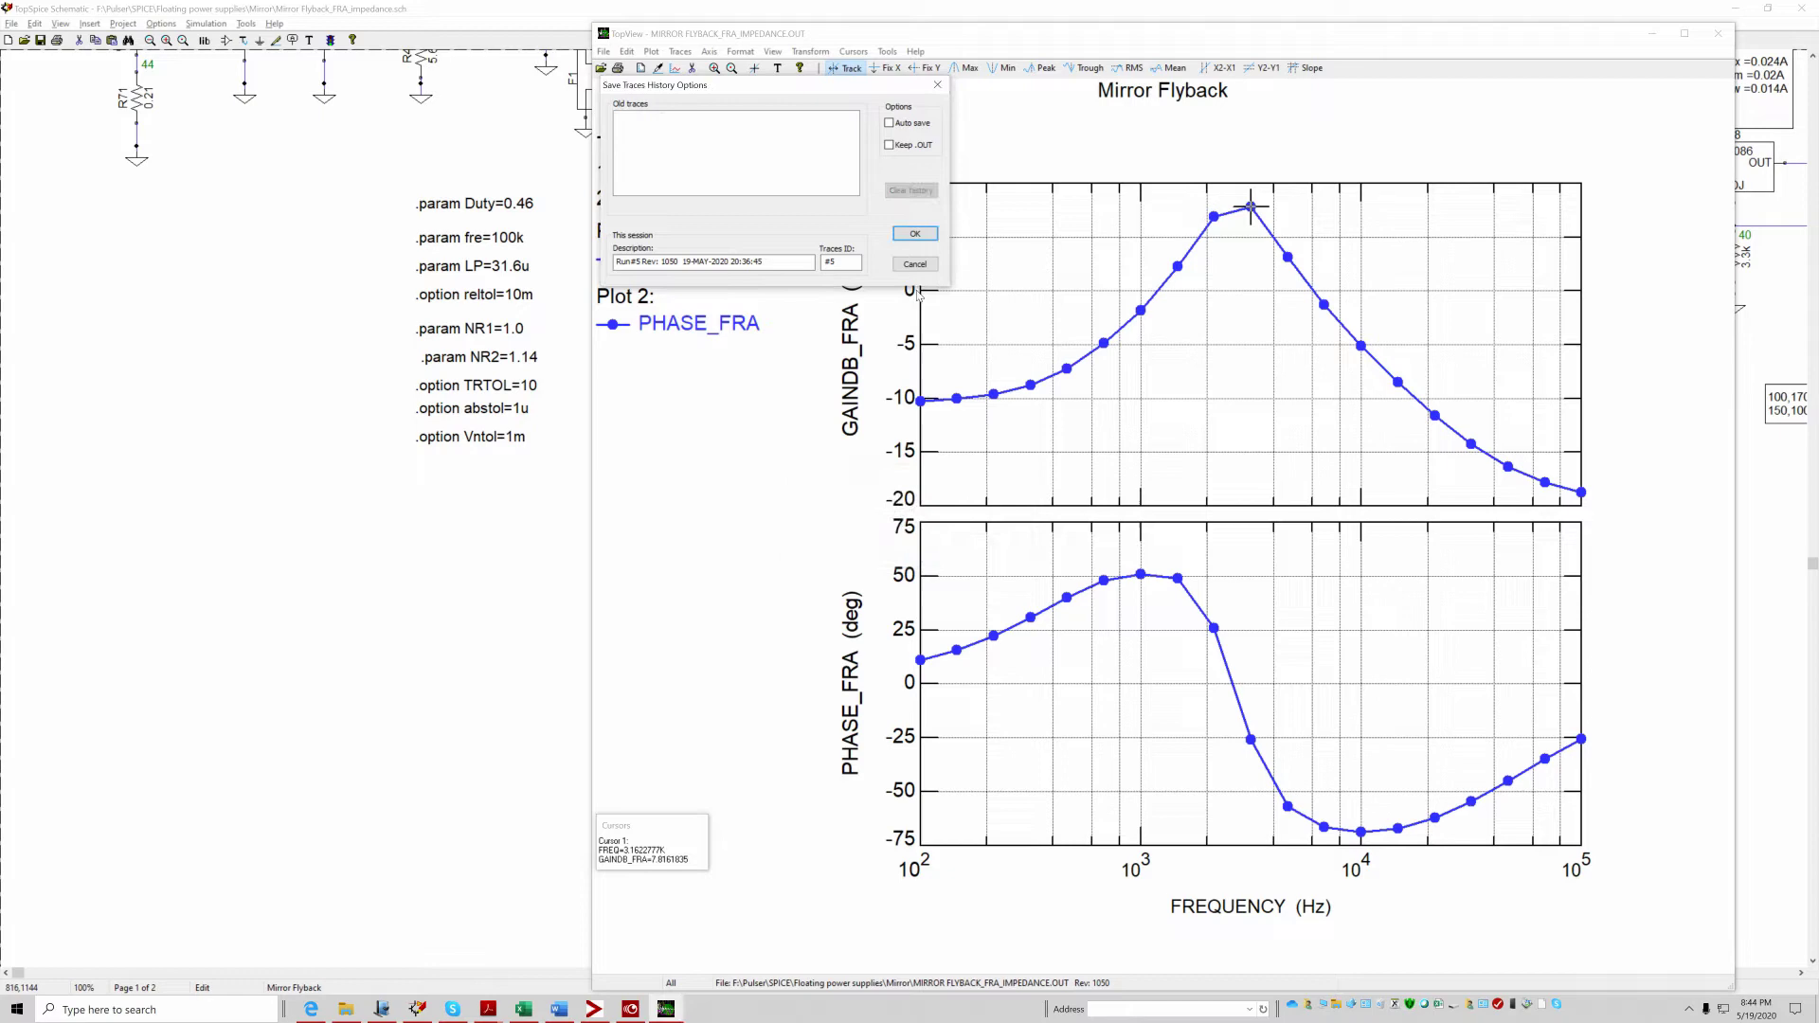
{"action": "left_click", "coordinate": [916, 233]}
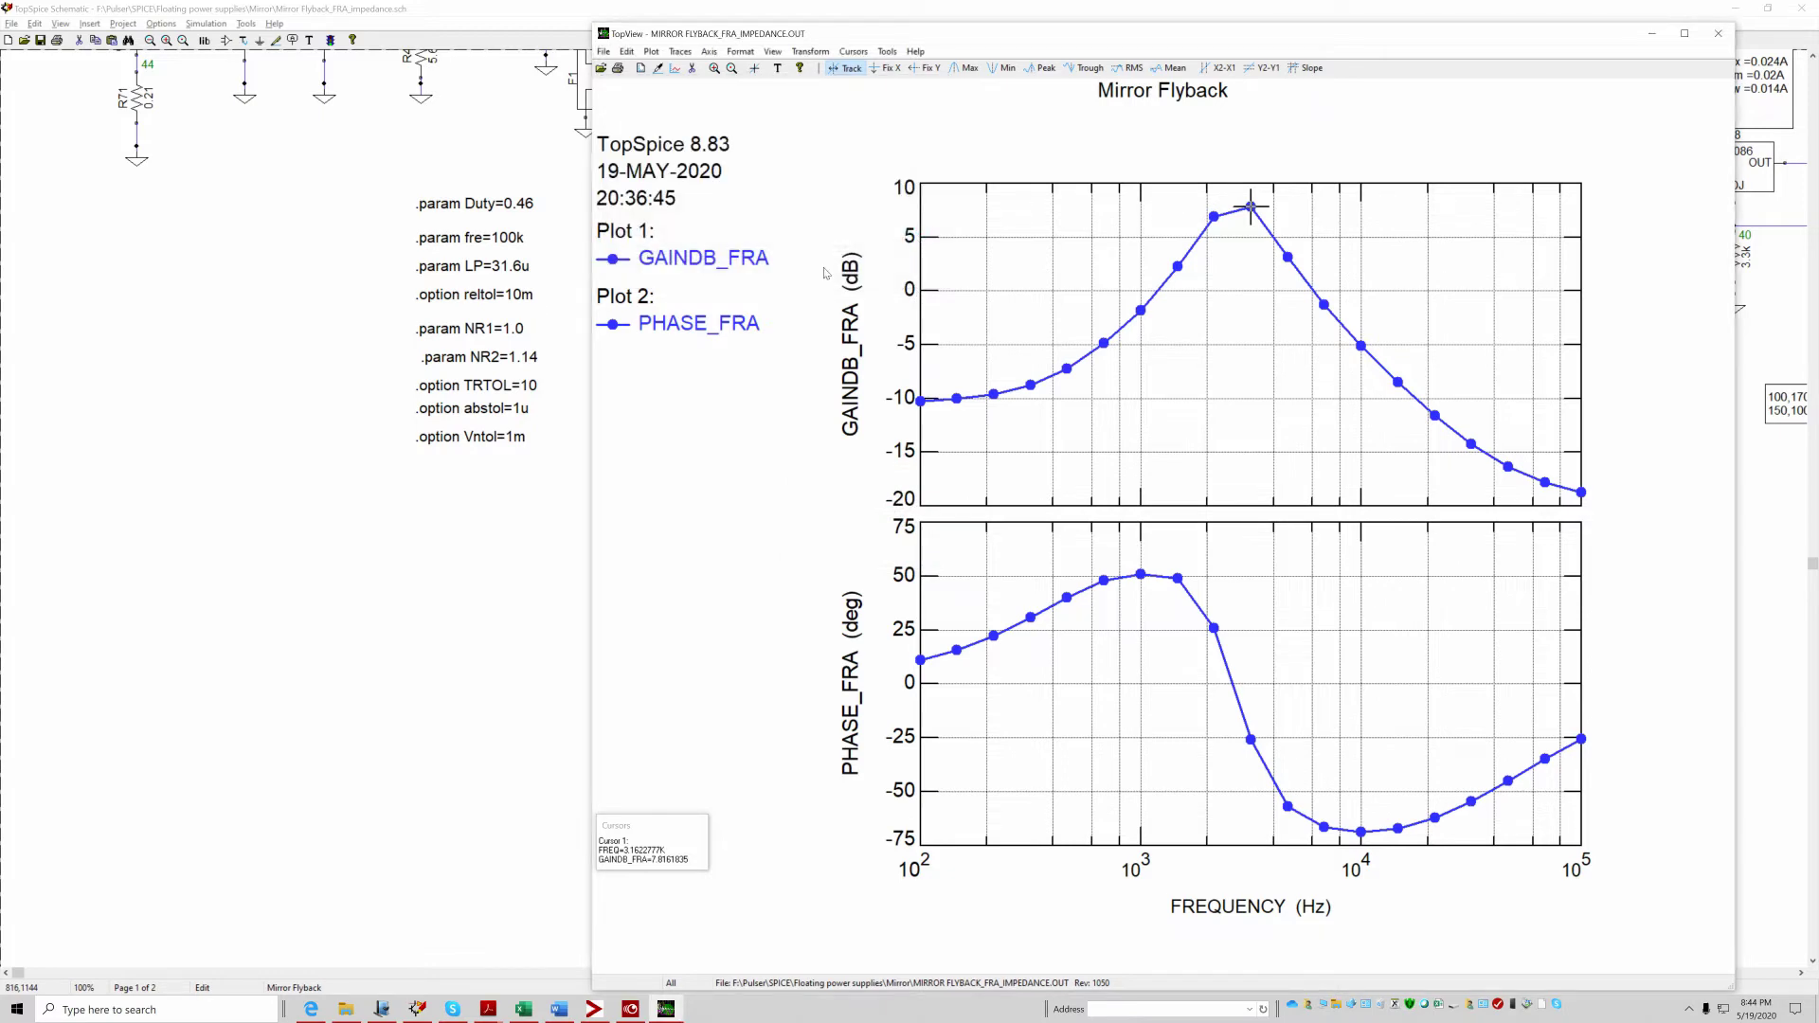
{"action": "left_click", "coordinate": [1717, 33]}
{"action": "scroll", "coordinate": [739, 512], "scroll_direction": "up", "scroll_amount": 3}
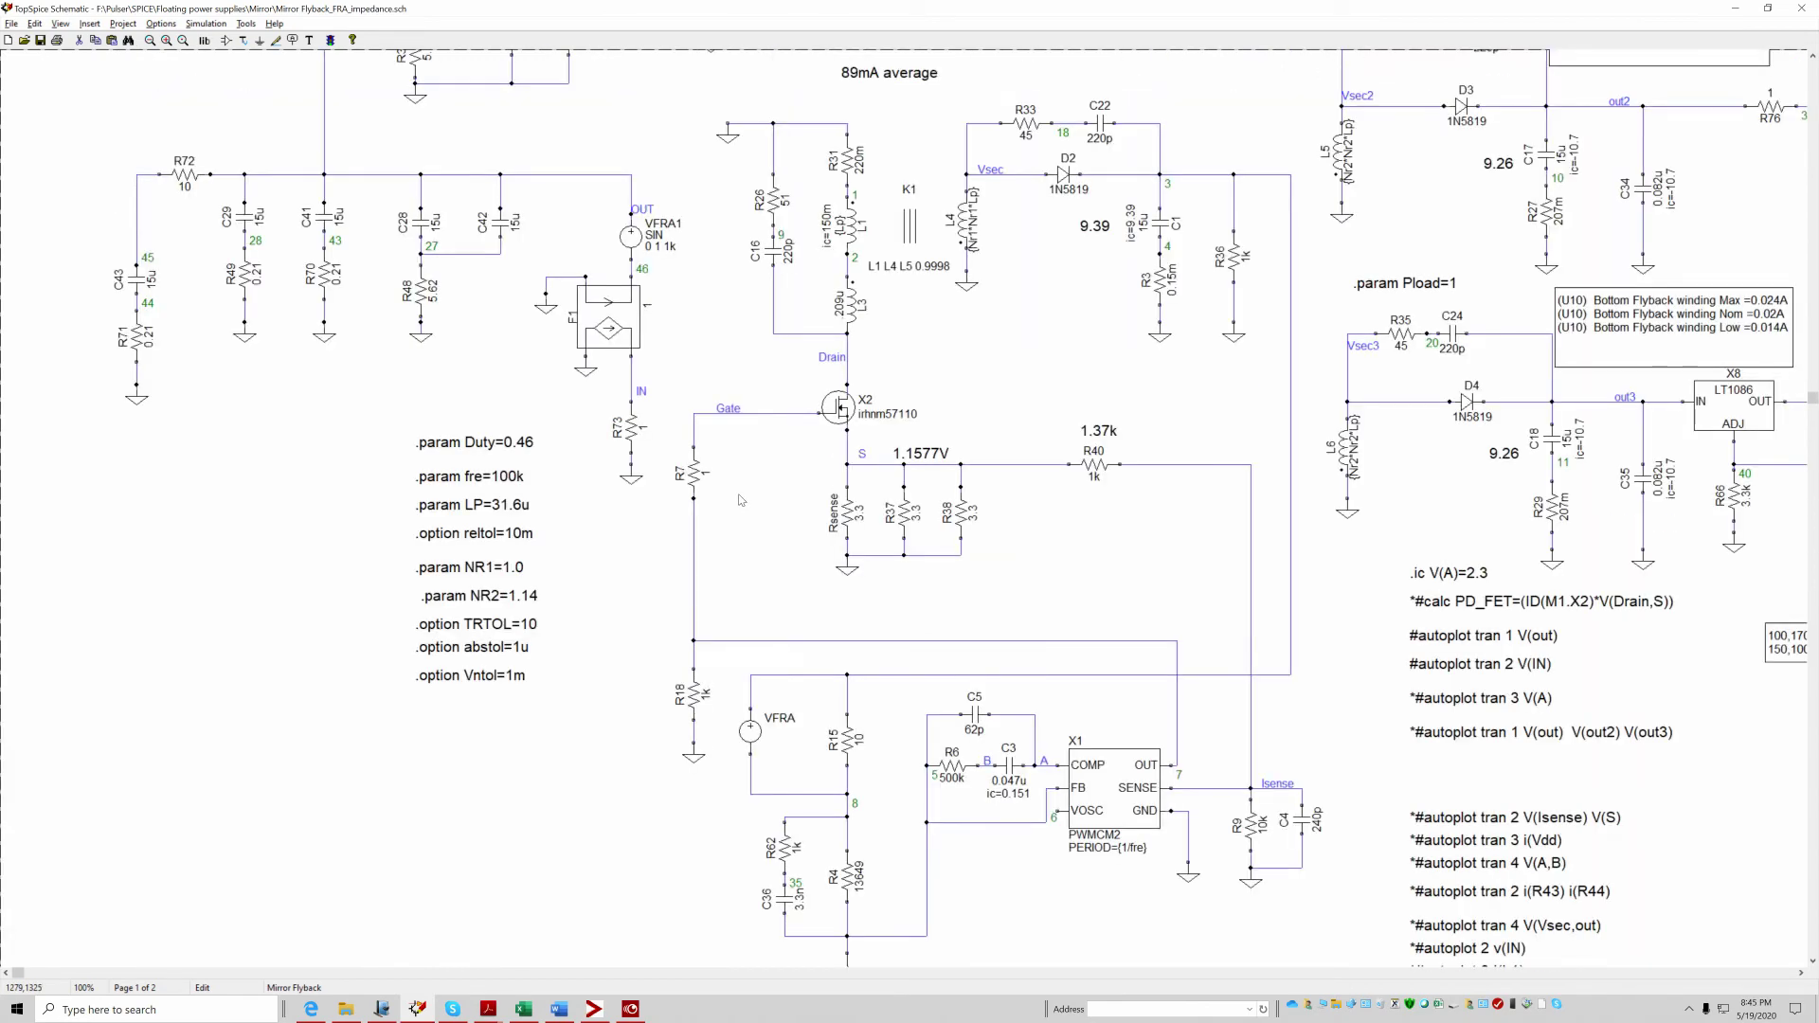
Step: Delete the wire from the C42 node to VFRA1's output and the ground on R26's net
{"action": "scroll", "coordinate": [717, 542], "scroll_direction": "up", "scroll_amount": 3}
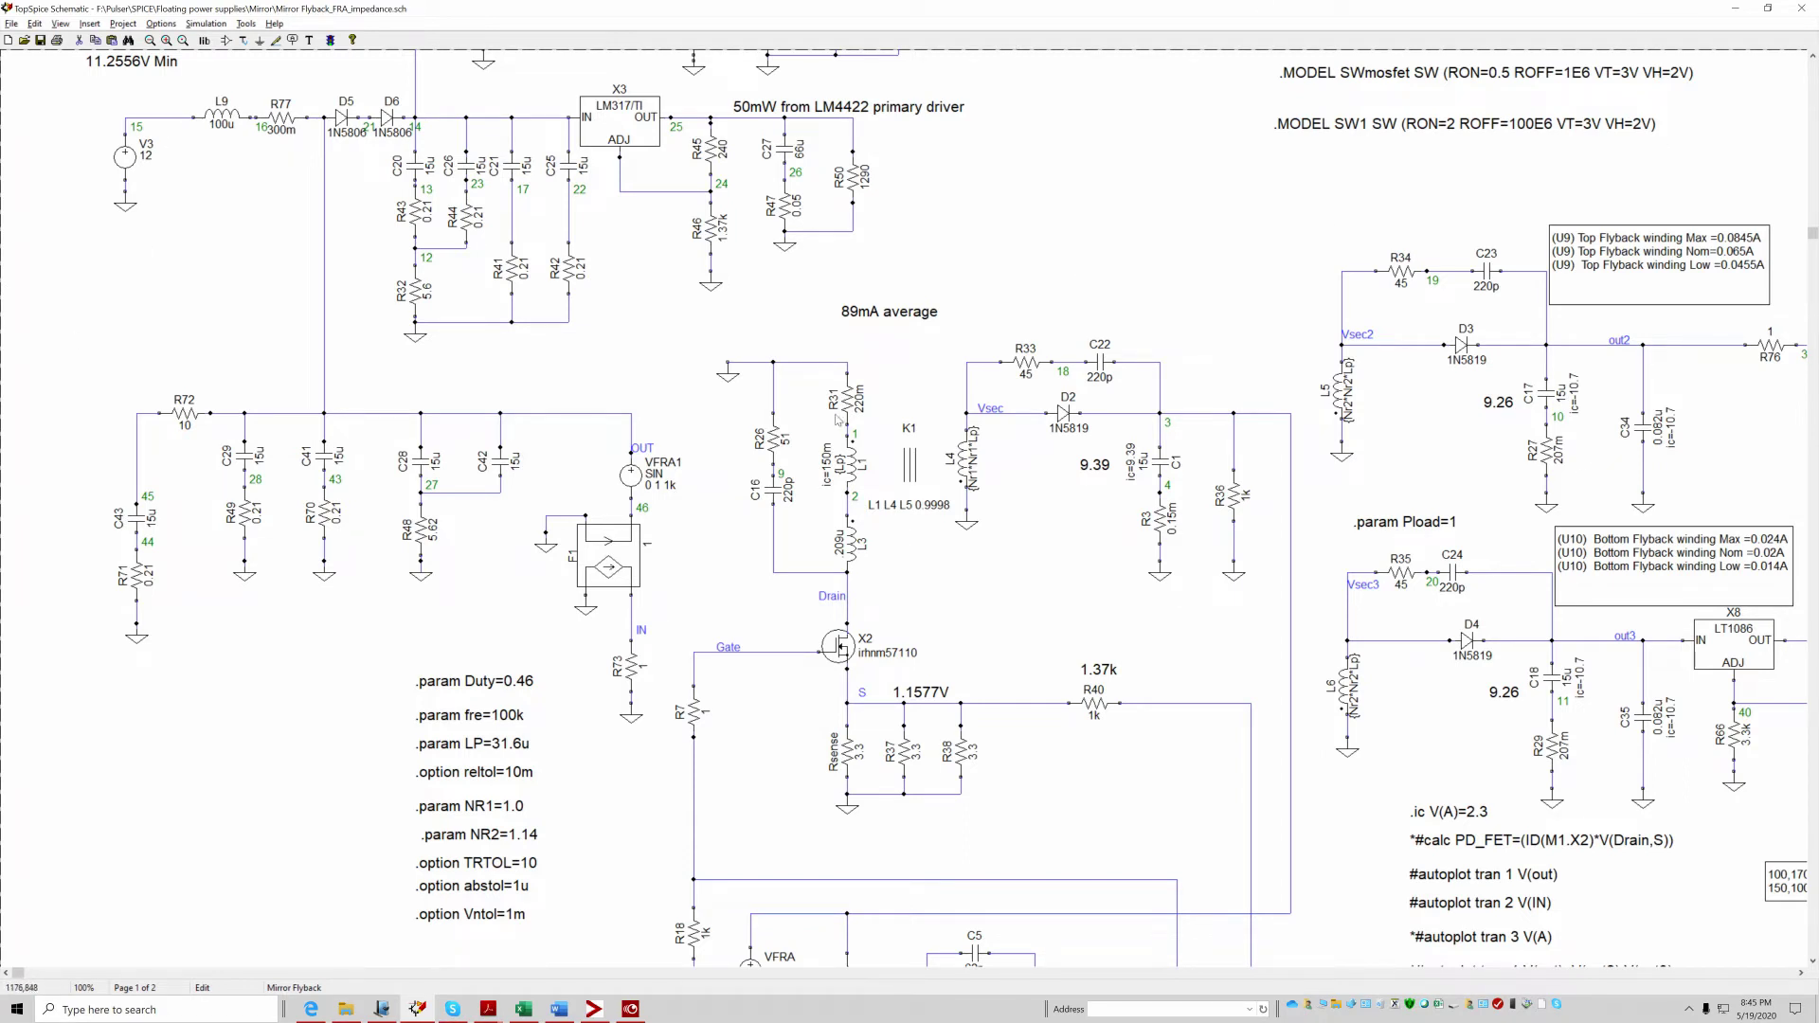
{"action": "left_click", "coordinate": [559, 414]}
{"action": "key", "text": "Delete"}
{"action": "left_click", "coordinate": [727, 376]}
{"action": "key", "text": "Delete"}
Step: Wire VFRA1's output lead to the R26/R31 top net and nudge the OUT label up
{"action": "left_click", "coordinate": [275, 40]}
{"action": "left_click", "coordinate": [632, 417]}
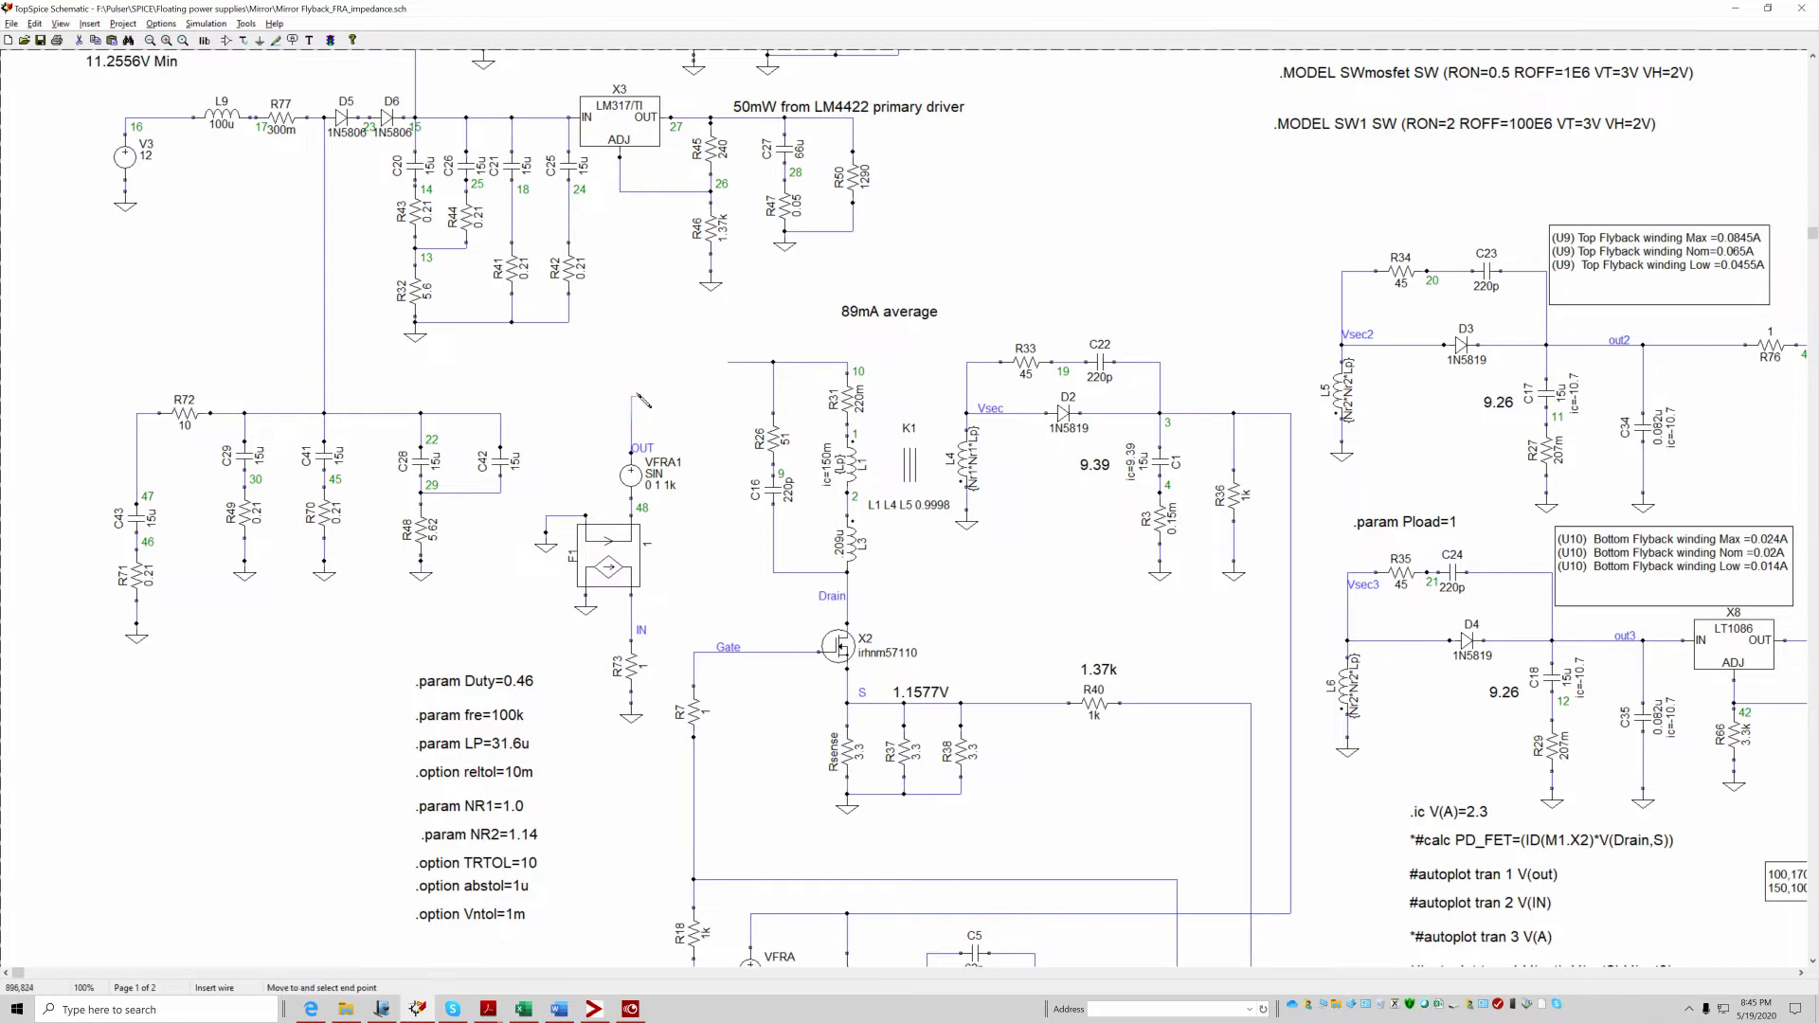
{"action": "left_click", "coordinate": [738, 362]}
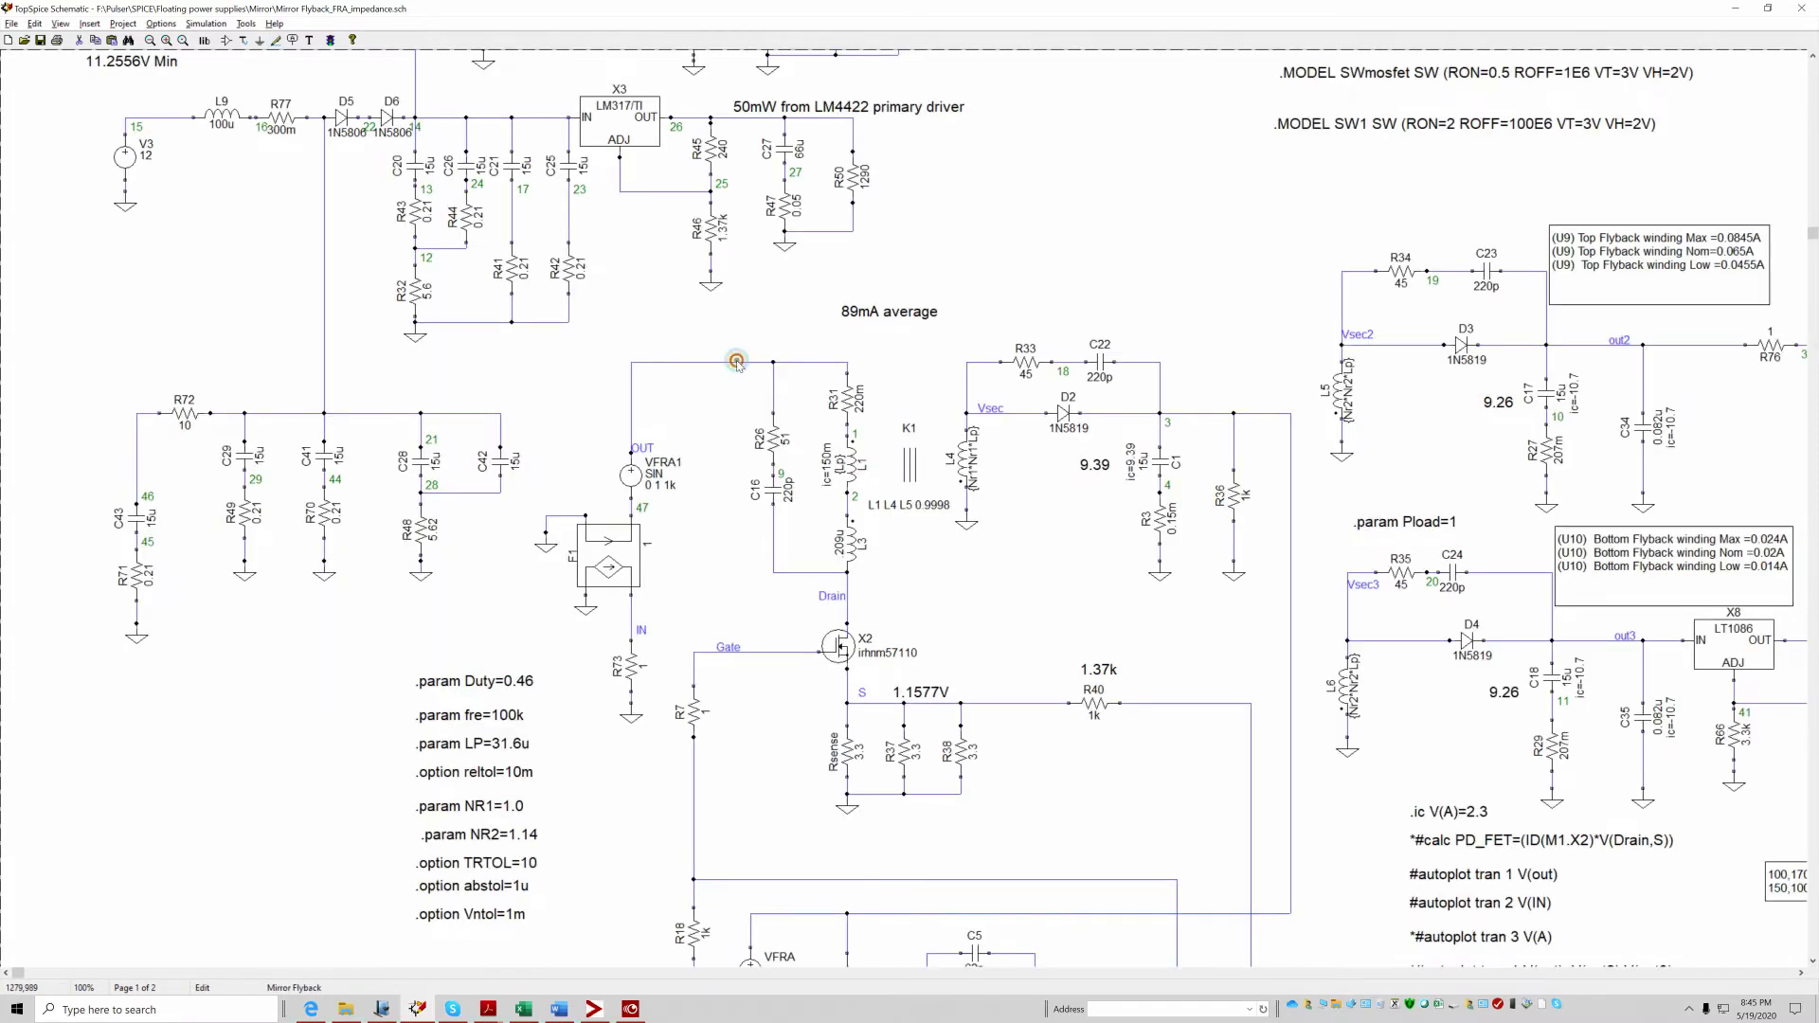
{"action": "left_click", "coordinate": [641, 448]}
{"action": "left_click", "coordinate": [641, 445]}
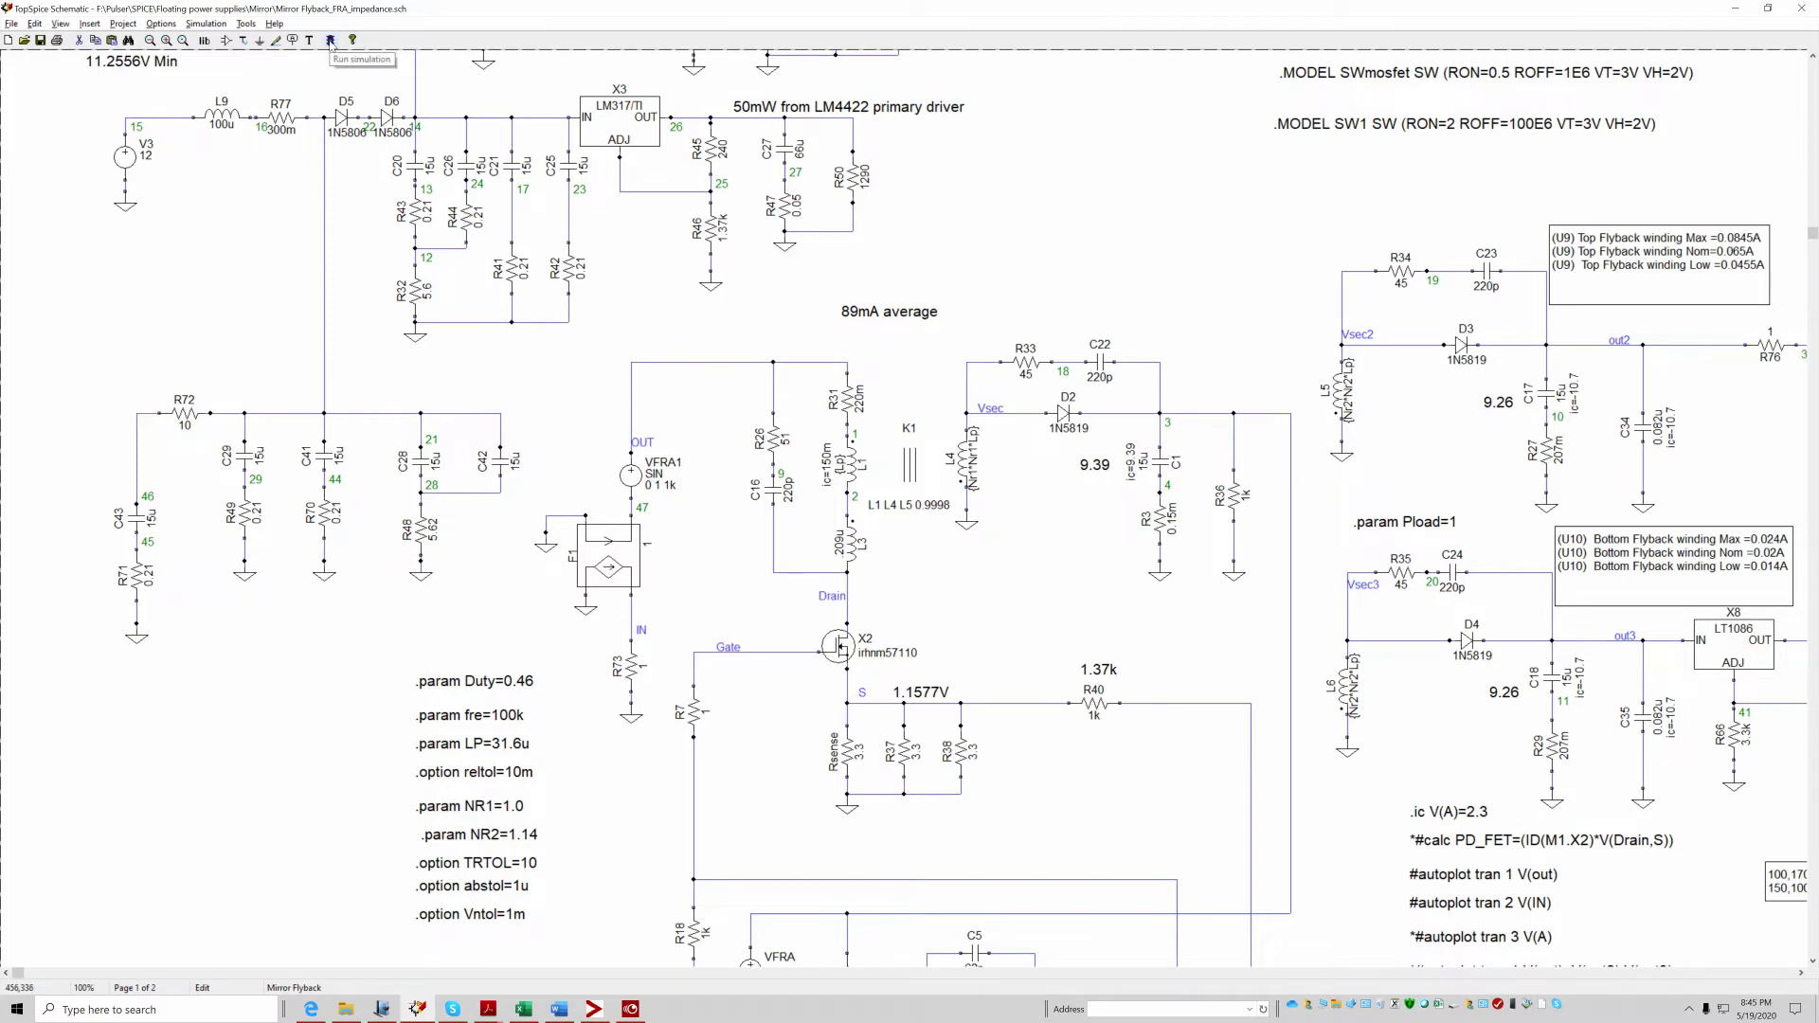
Step: Rerun the simulation, then stop it, declining to plot partial results or resume
{"action": "left_click", "coordinate": [331, 41]}
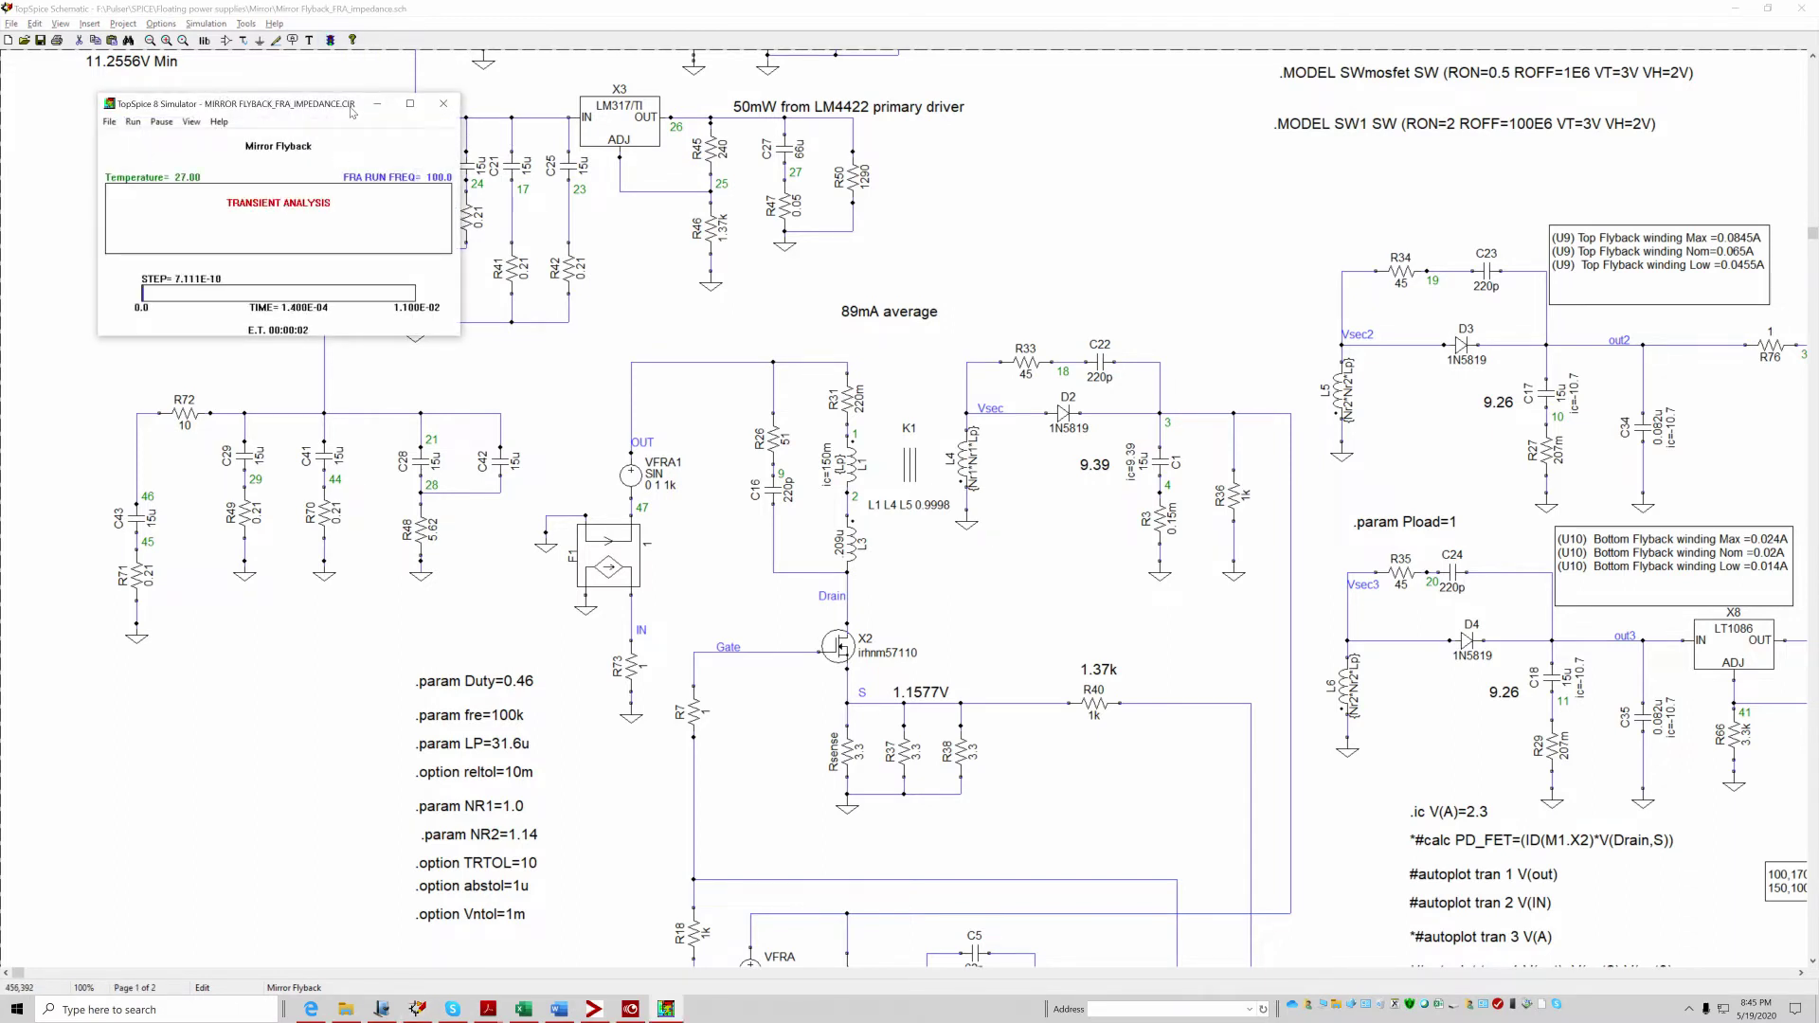
{"action": "left_click_drag", "start_coordinate": [350, 112], "coordinate": [1380, 185]}
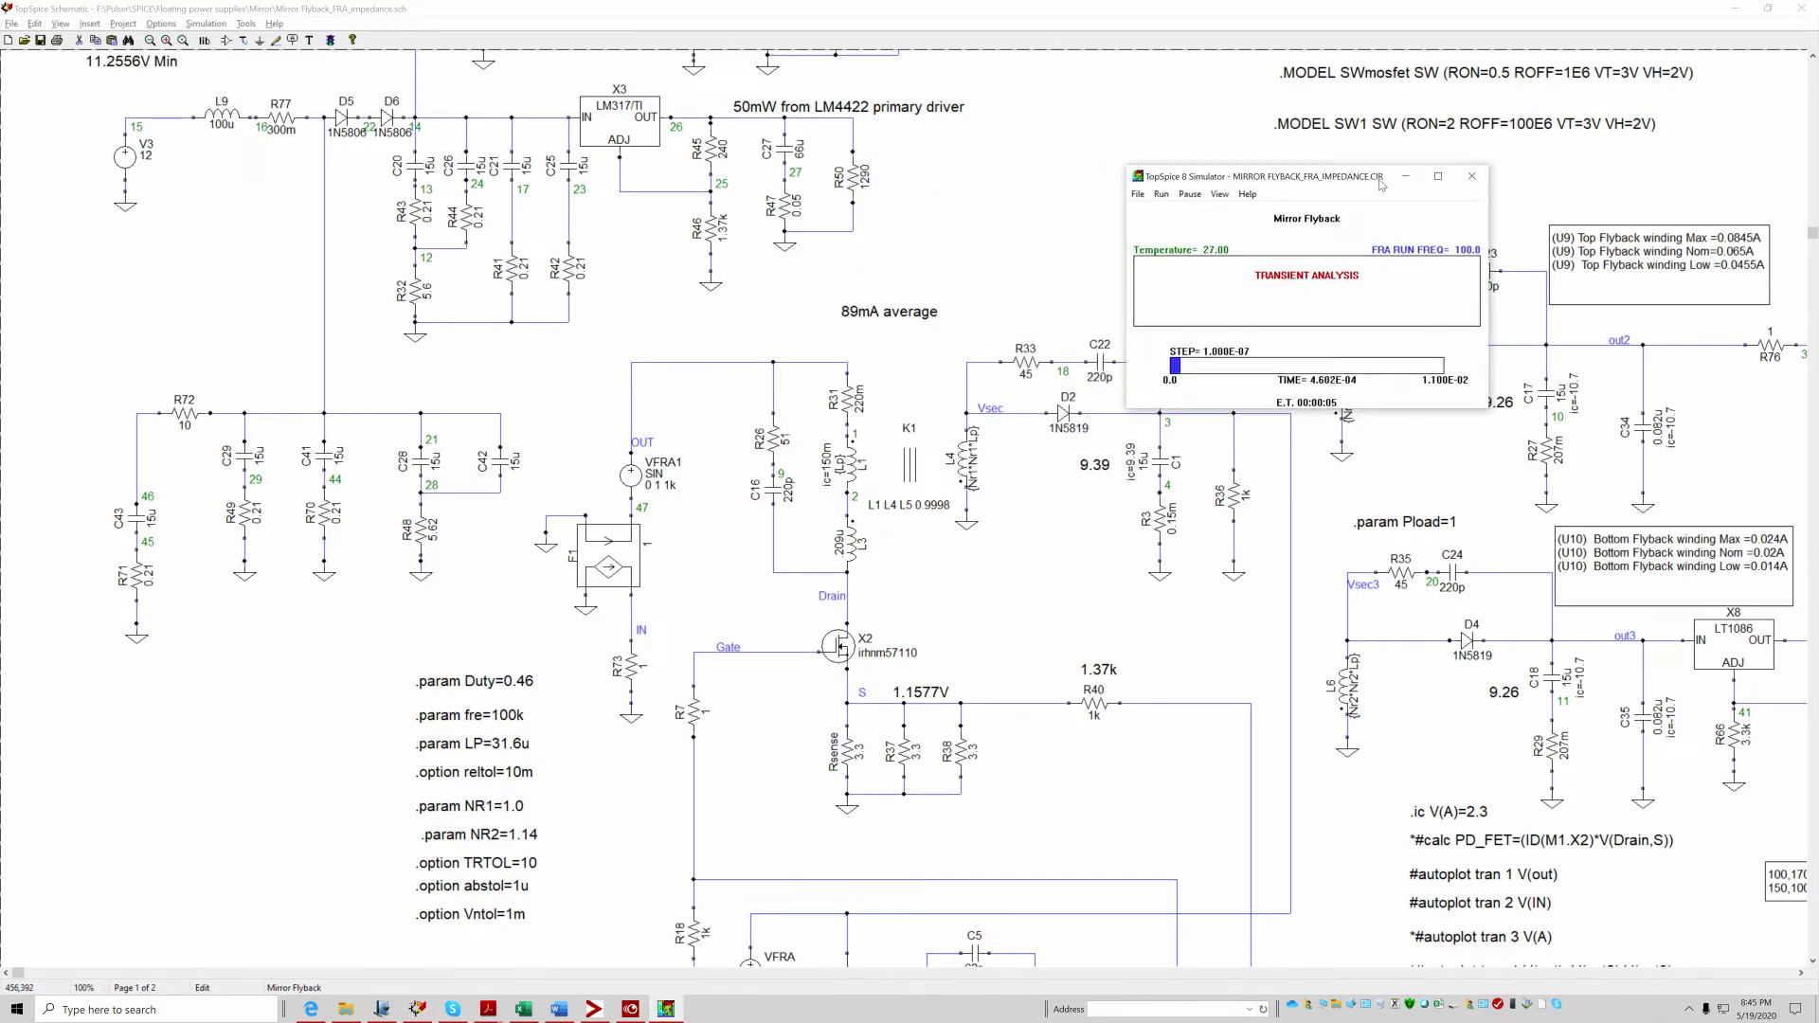
{"action": "left_click", "coordinate": [1190, 194]}
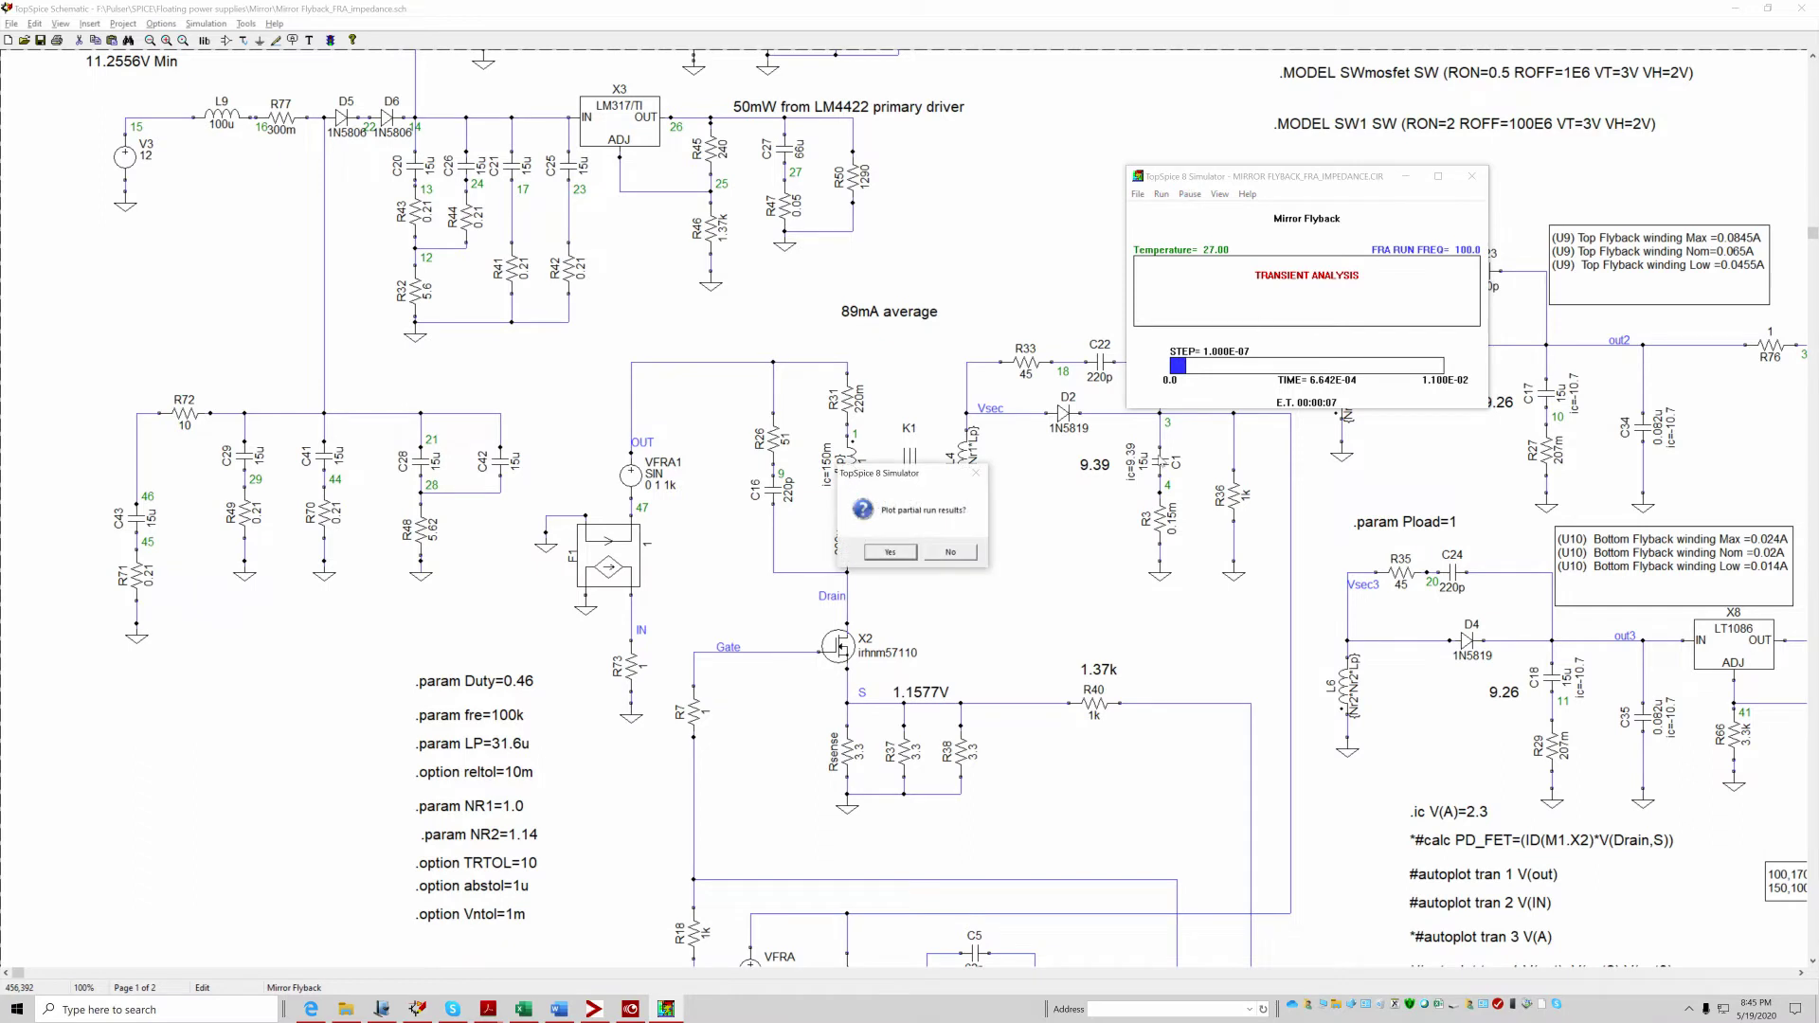
{"action": "left_click", "coordinate": [952, 553]}
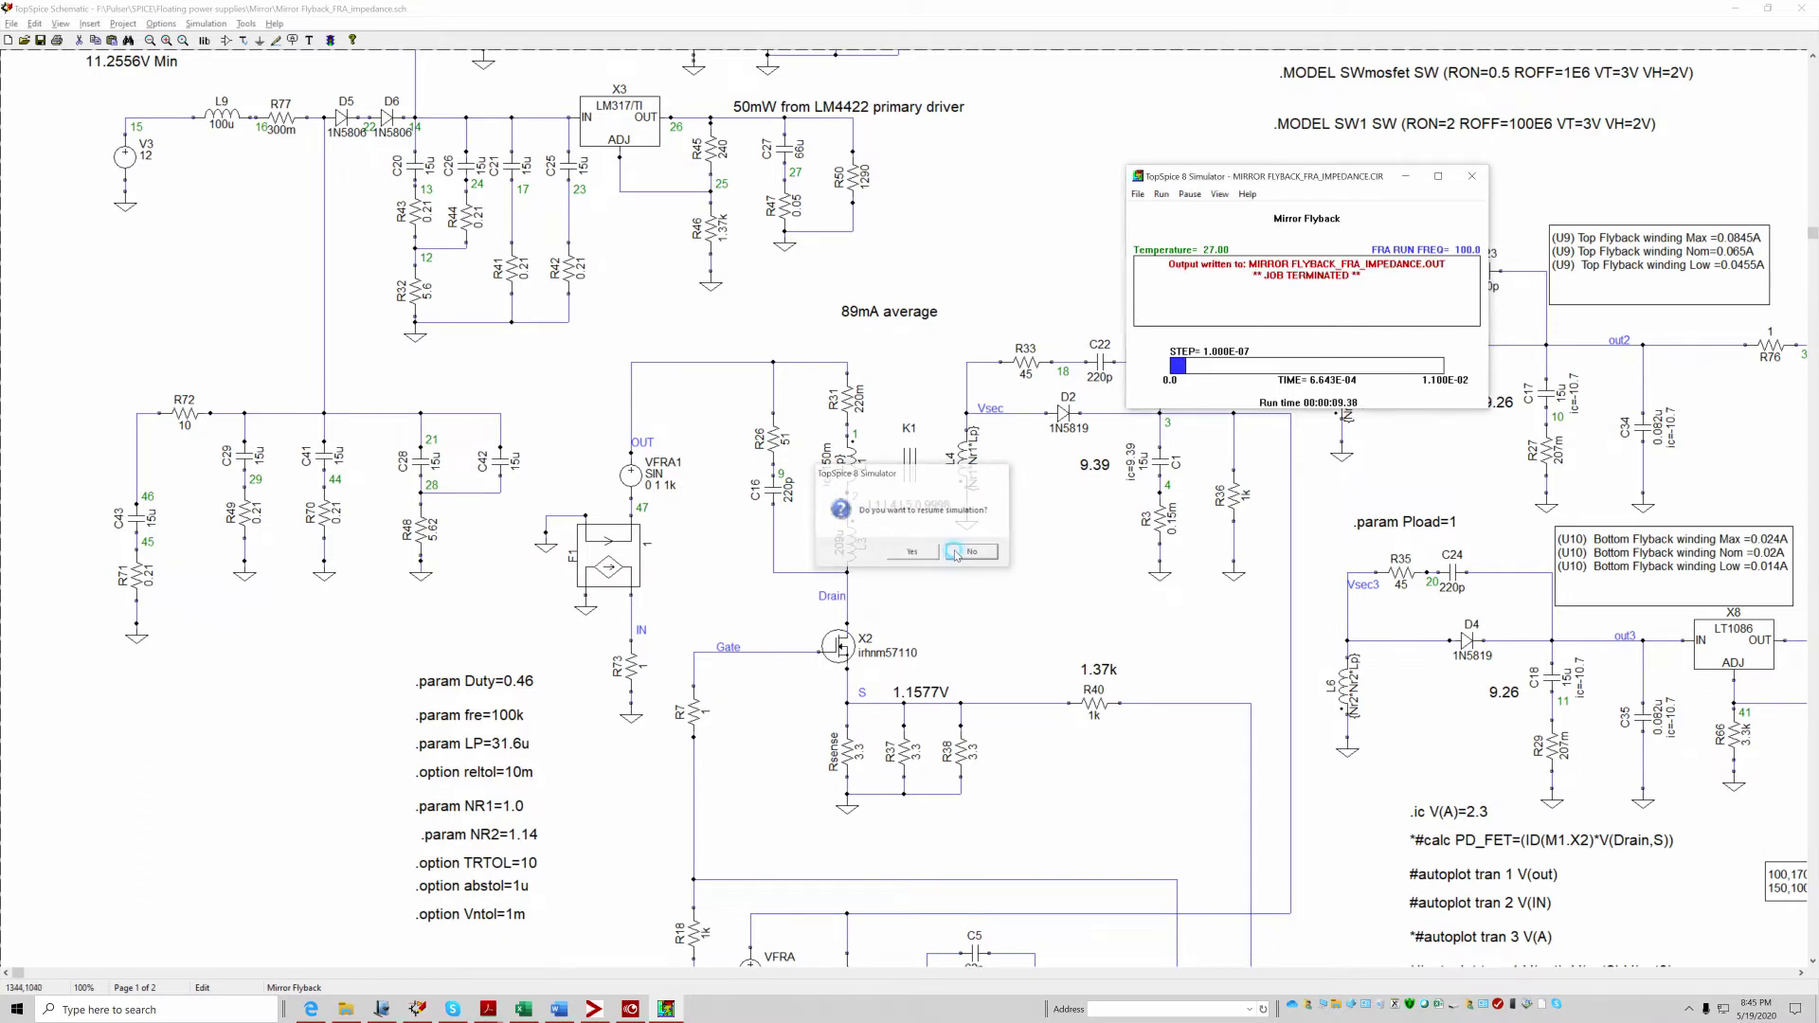
{"action": "left_click", "coordinate": [973, 552]}
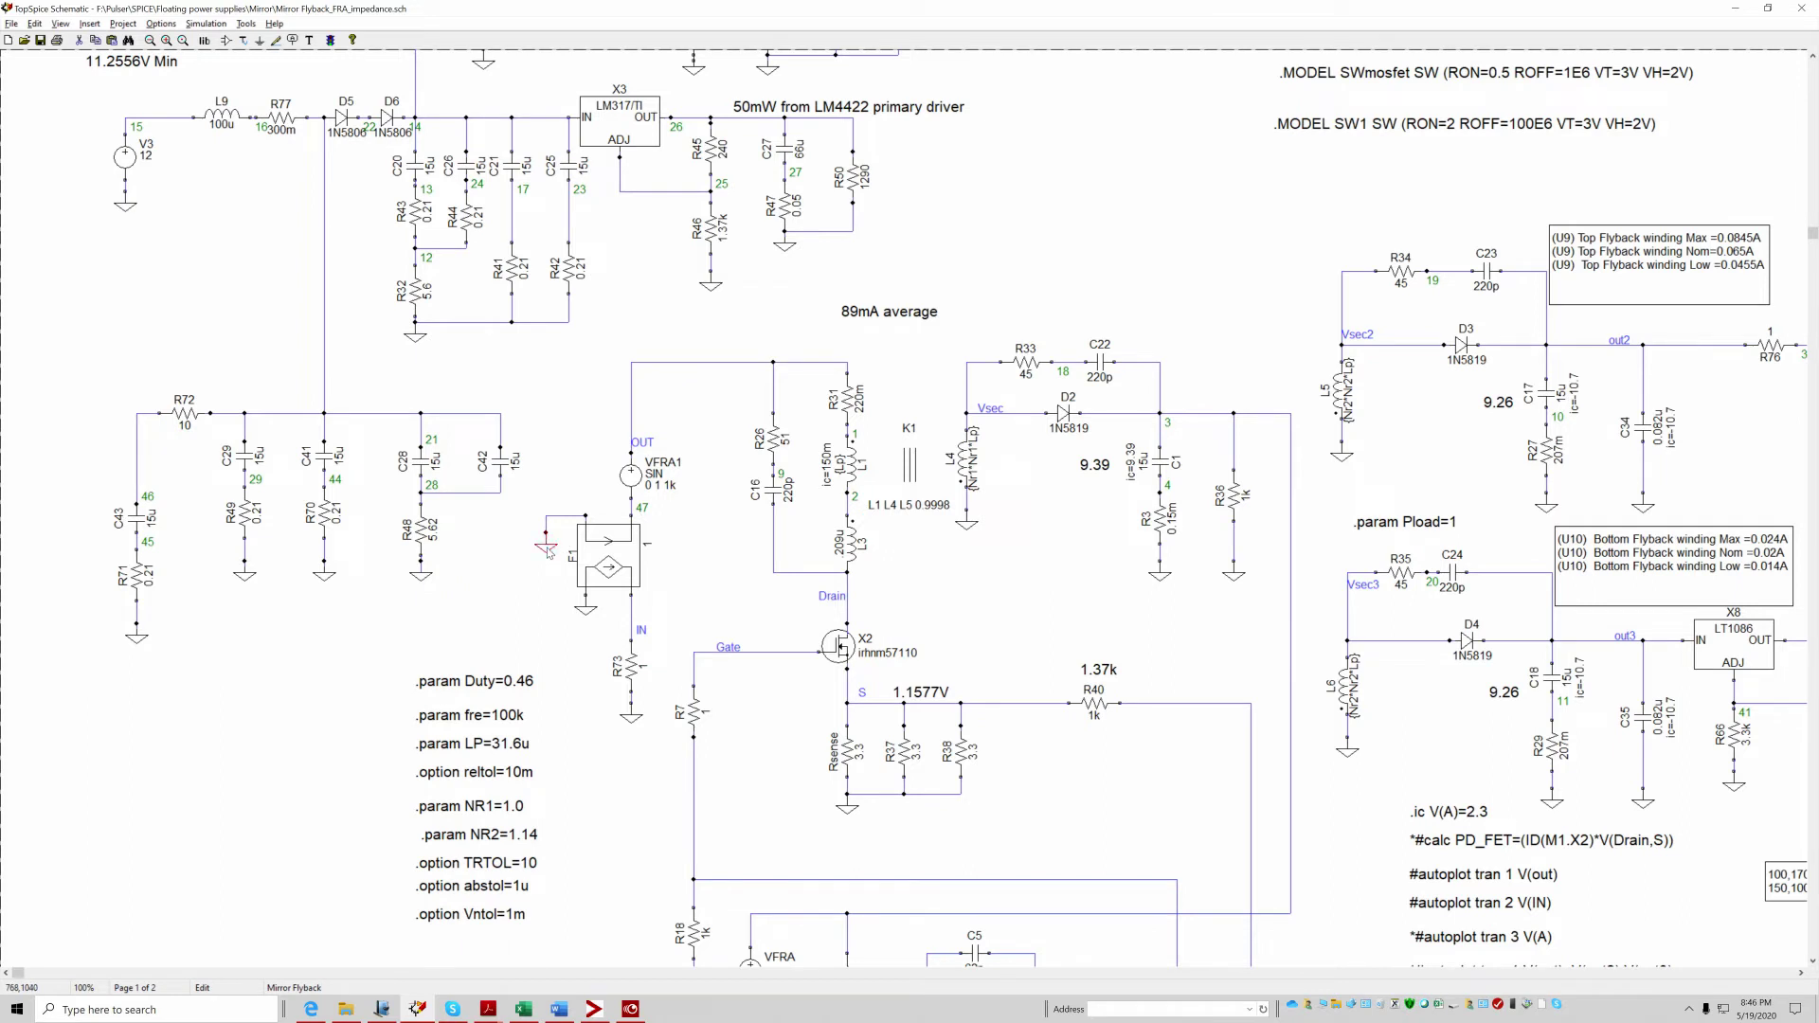
Step: Replace the ground left of F1 with a new voltage source V4 connected to F1's wire
{"action": "key", "text": "Delete"}
{"action": "key", "text": "p"}
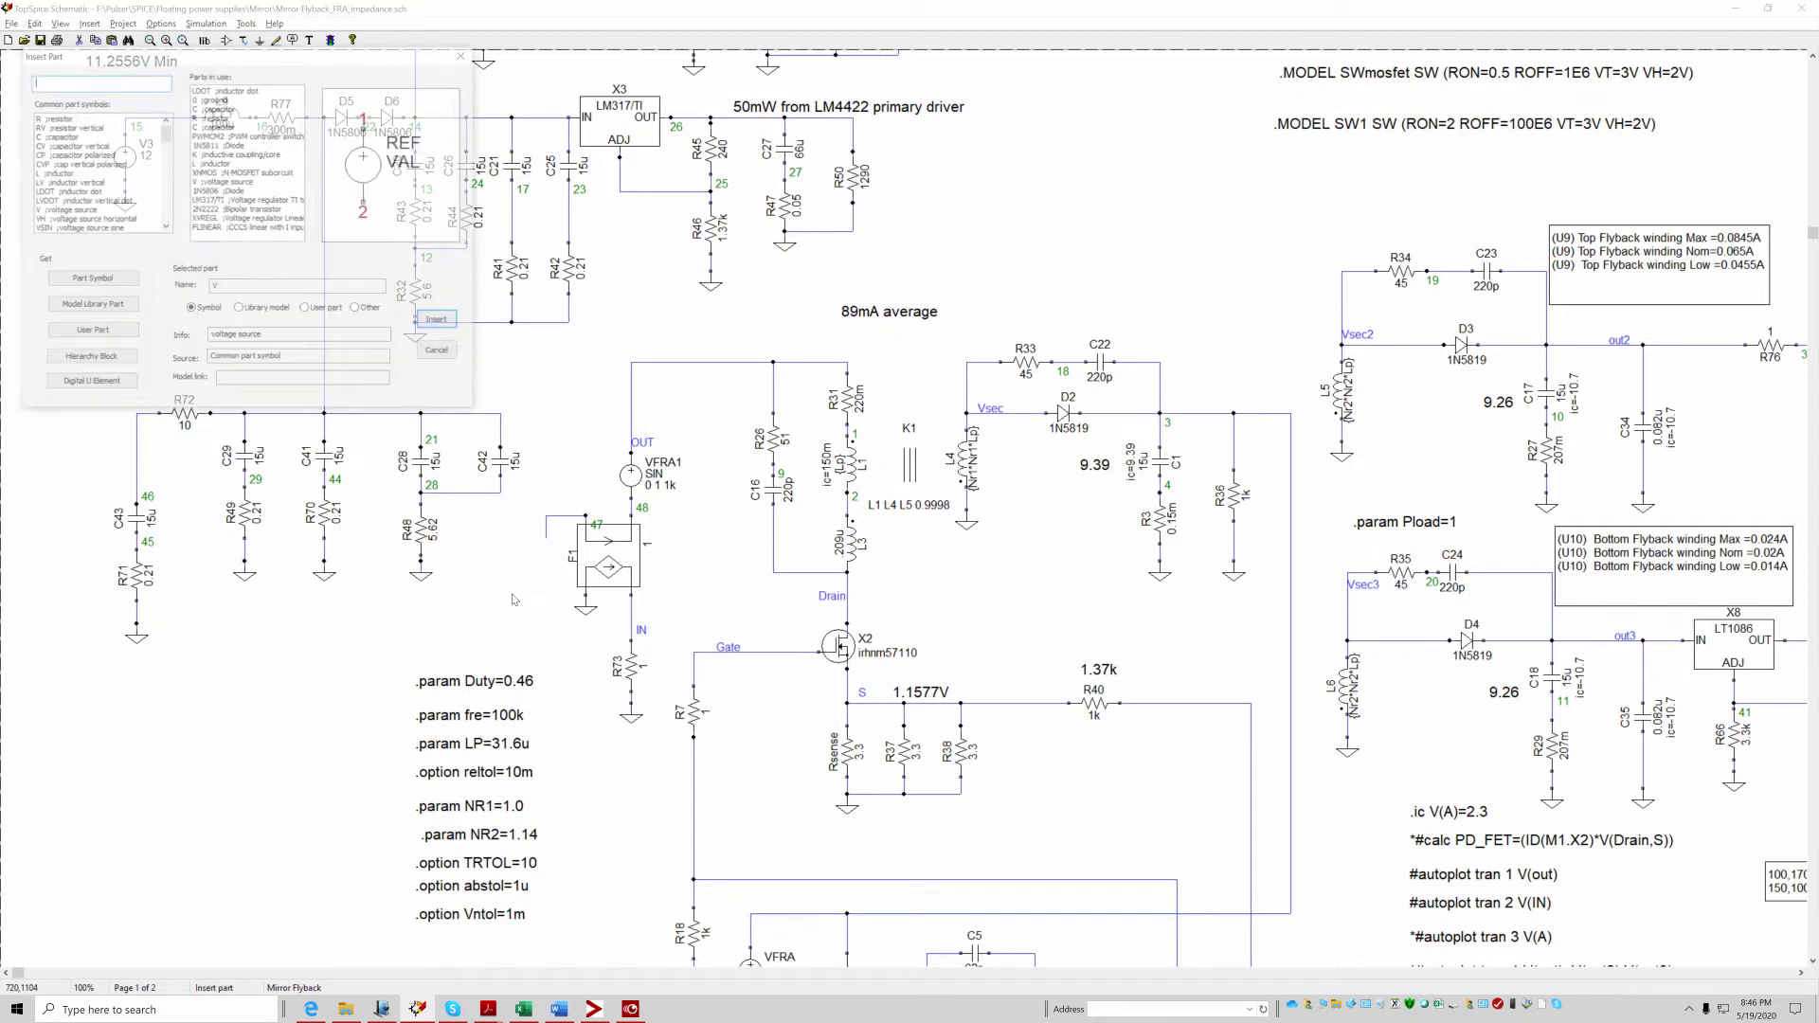
{"action": "key", "text": "Return"}
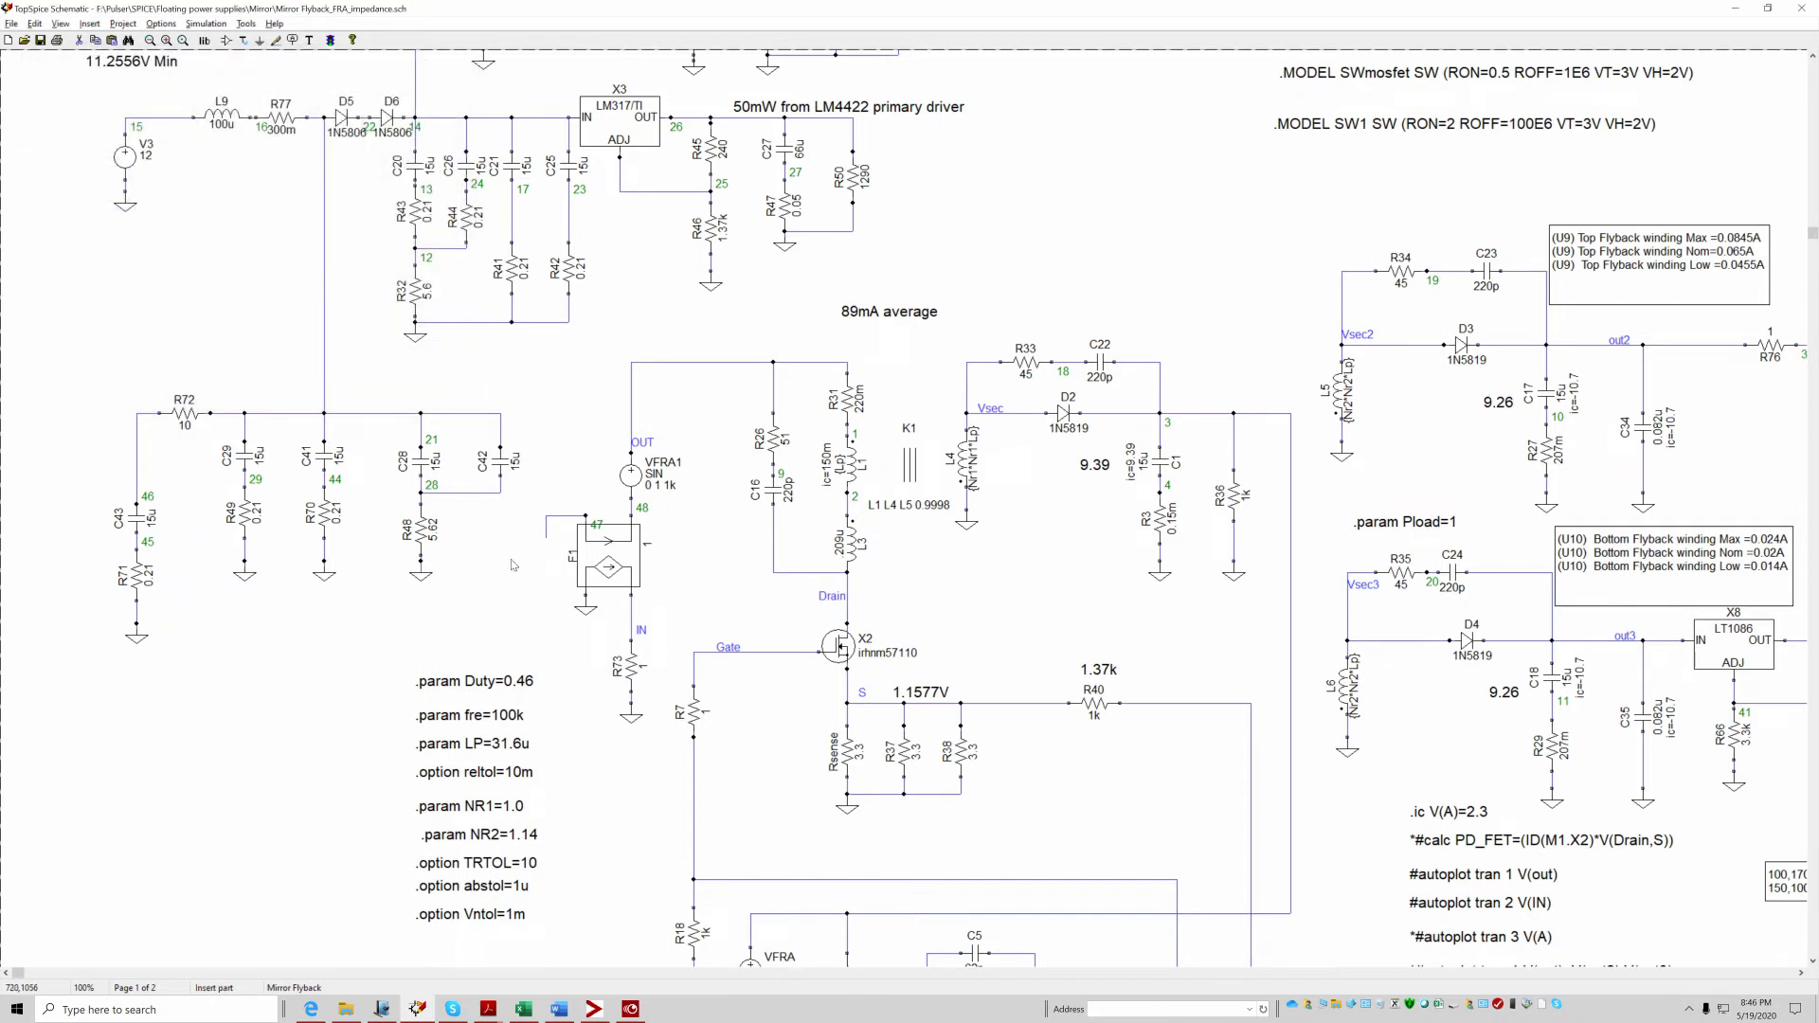
{"action": "left_click", "coordinate": [501, 565]}
{"action": "left_click_drag", "start_coordinate": [546, 536], "coordinate": [509, 576]}
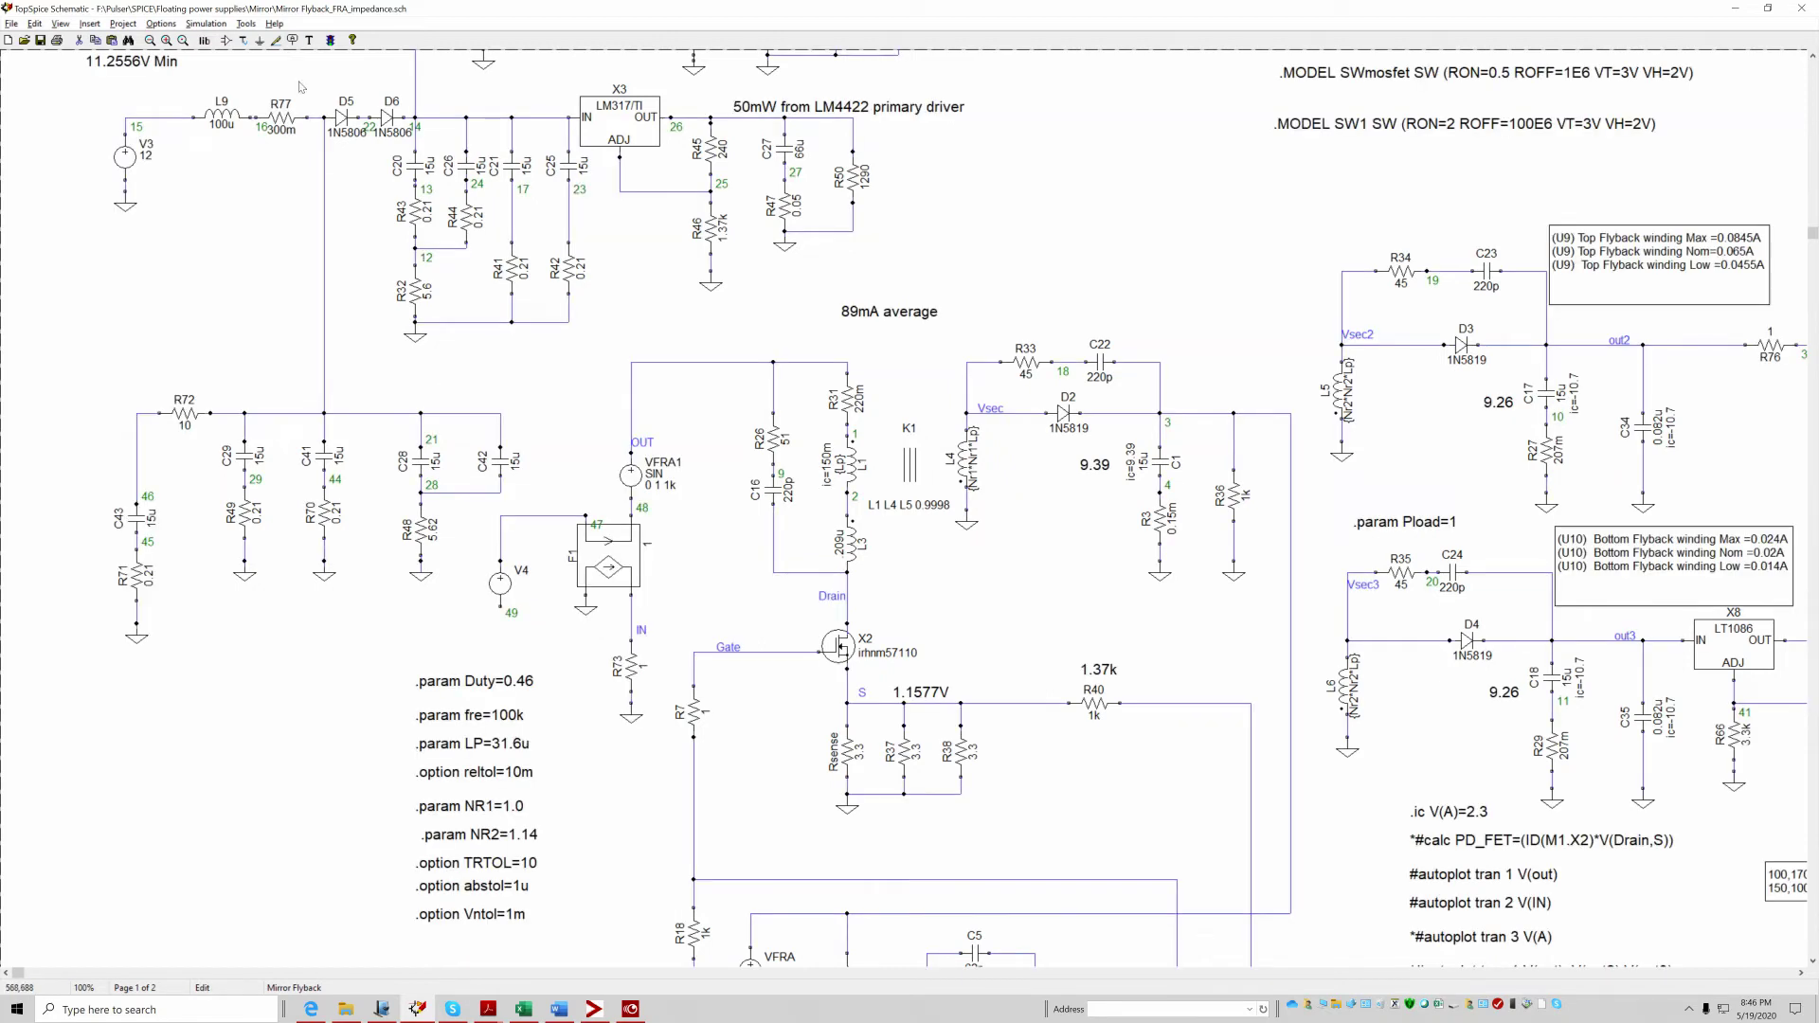
Step: Ground V4's bottom terminal, set V4 to 12 V DC, and rerun the simulation
{"action": "left_click", "coordinate": [262, 42]}
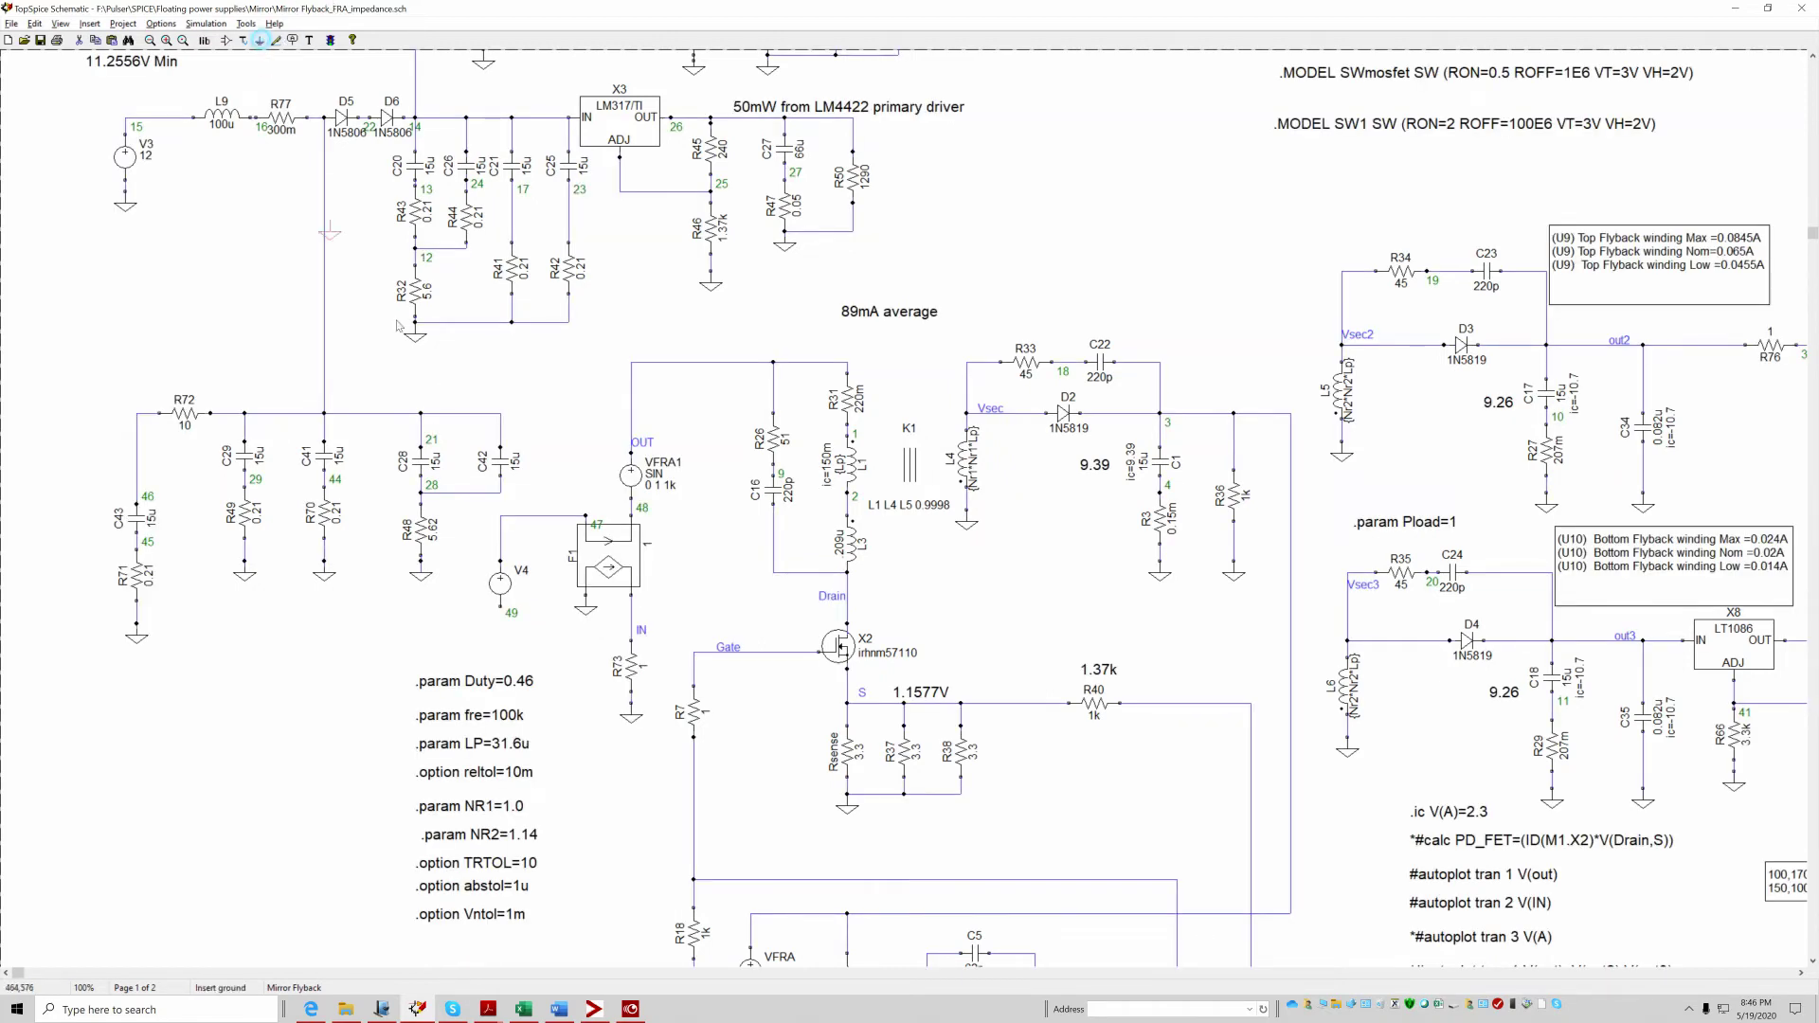
{"action": "left_click", "coordinate": [502, 607]}
{"action": "double_click", "coordinate": [500, 583]}
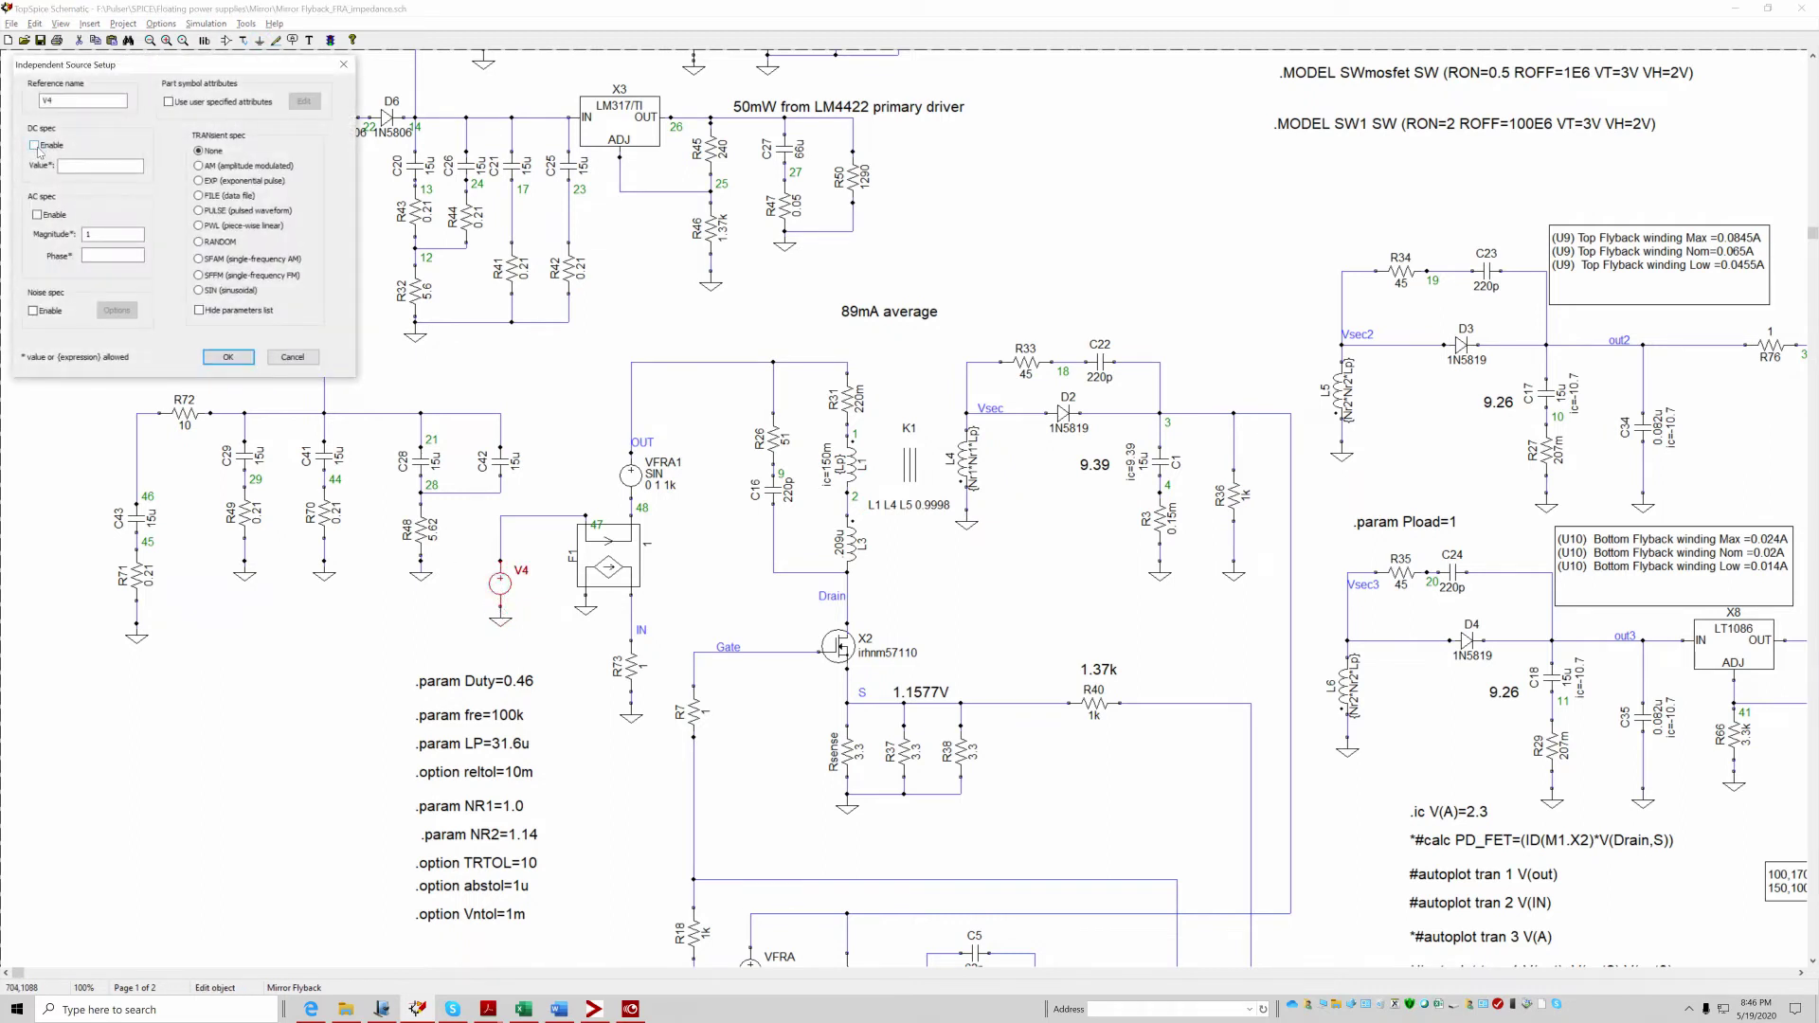
{"action": "left_click", "coordinate": [35, 146]}
{"action": "left_click", "coordinate": [229, 357]}
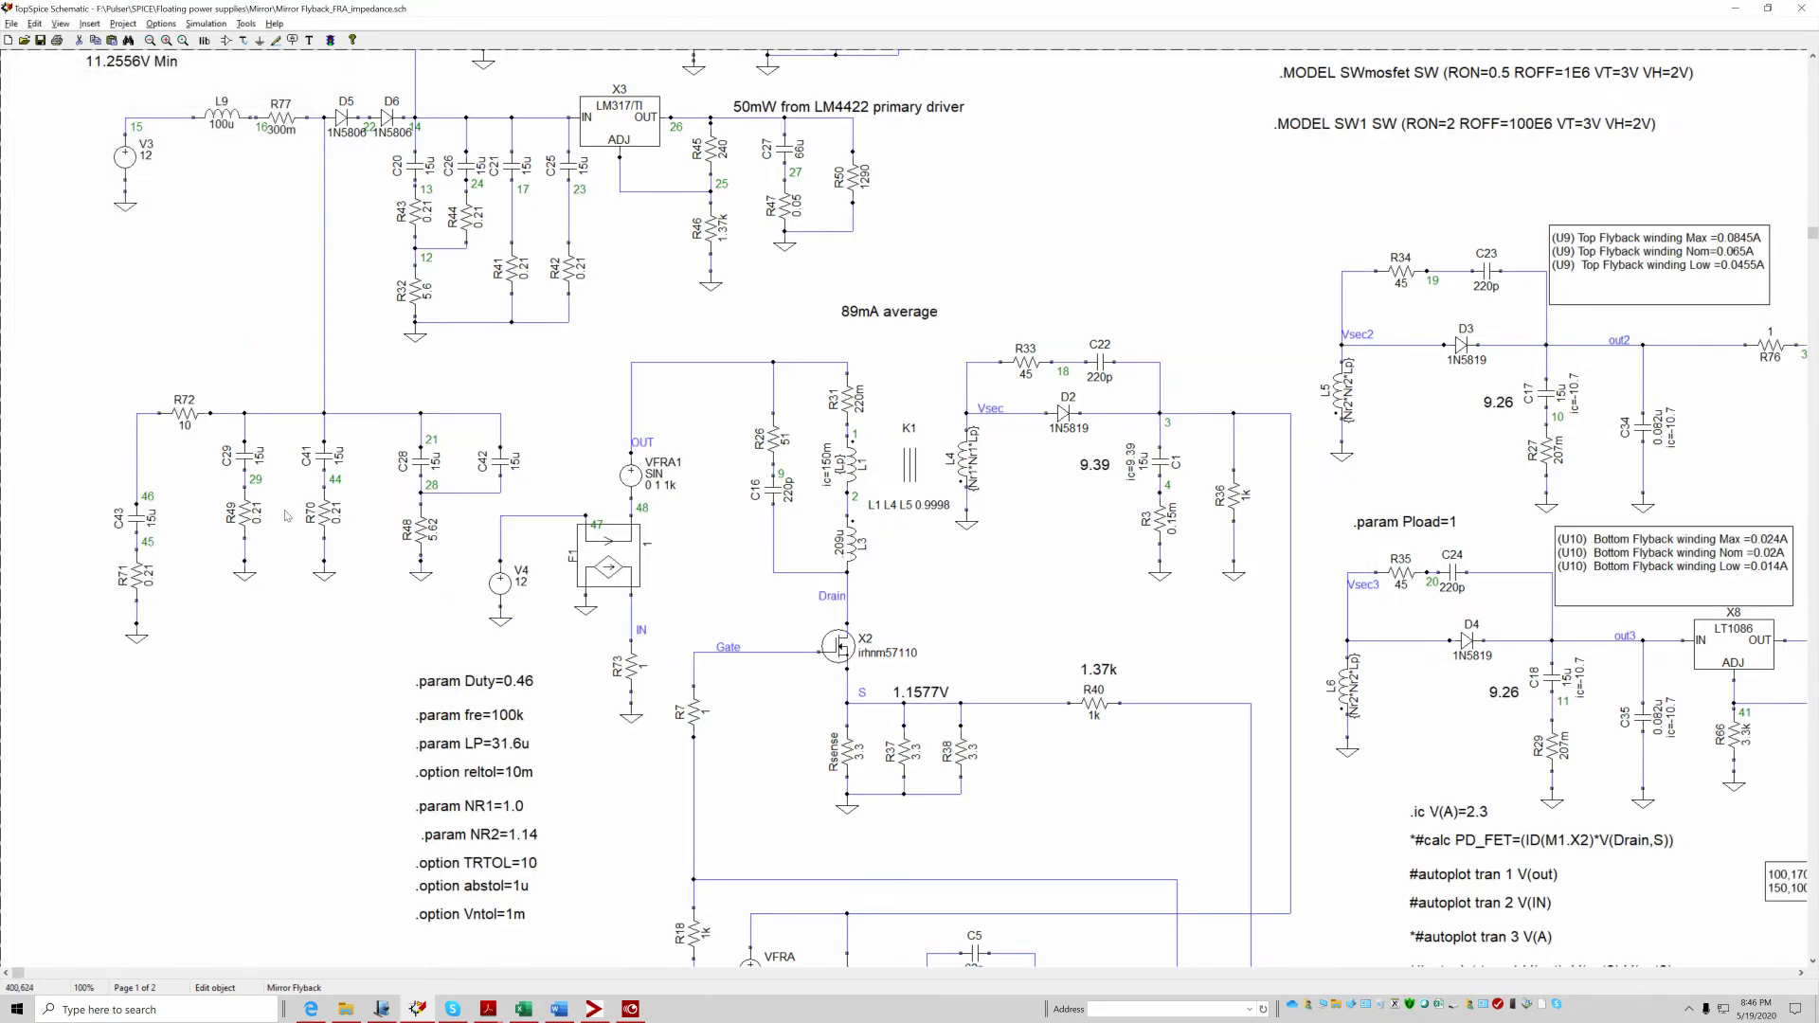
{"action": "left_click", "coordinate": [331, 40]}
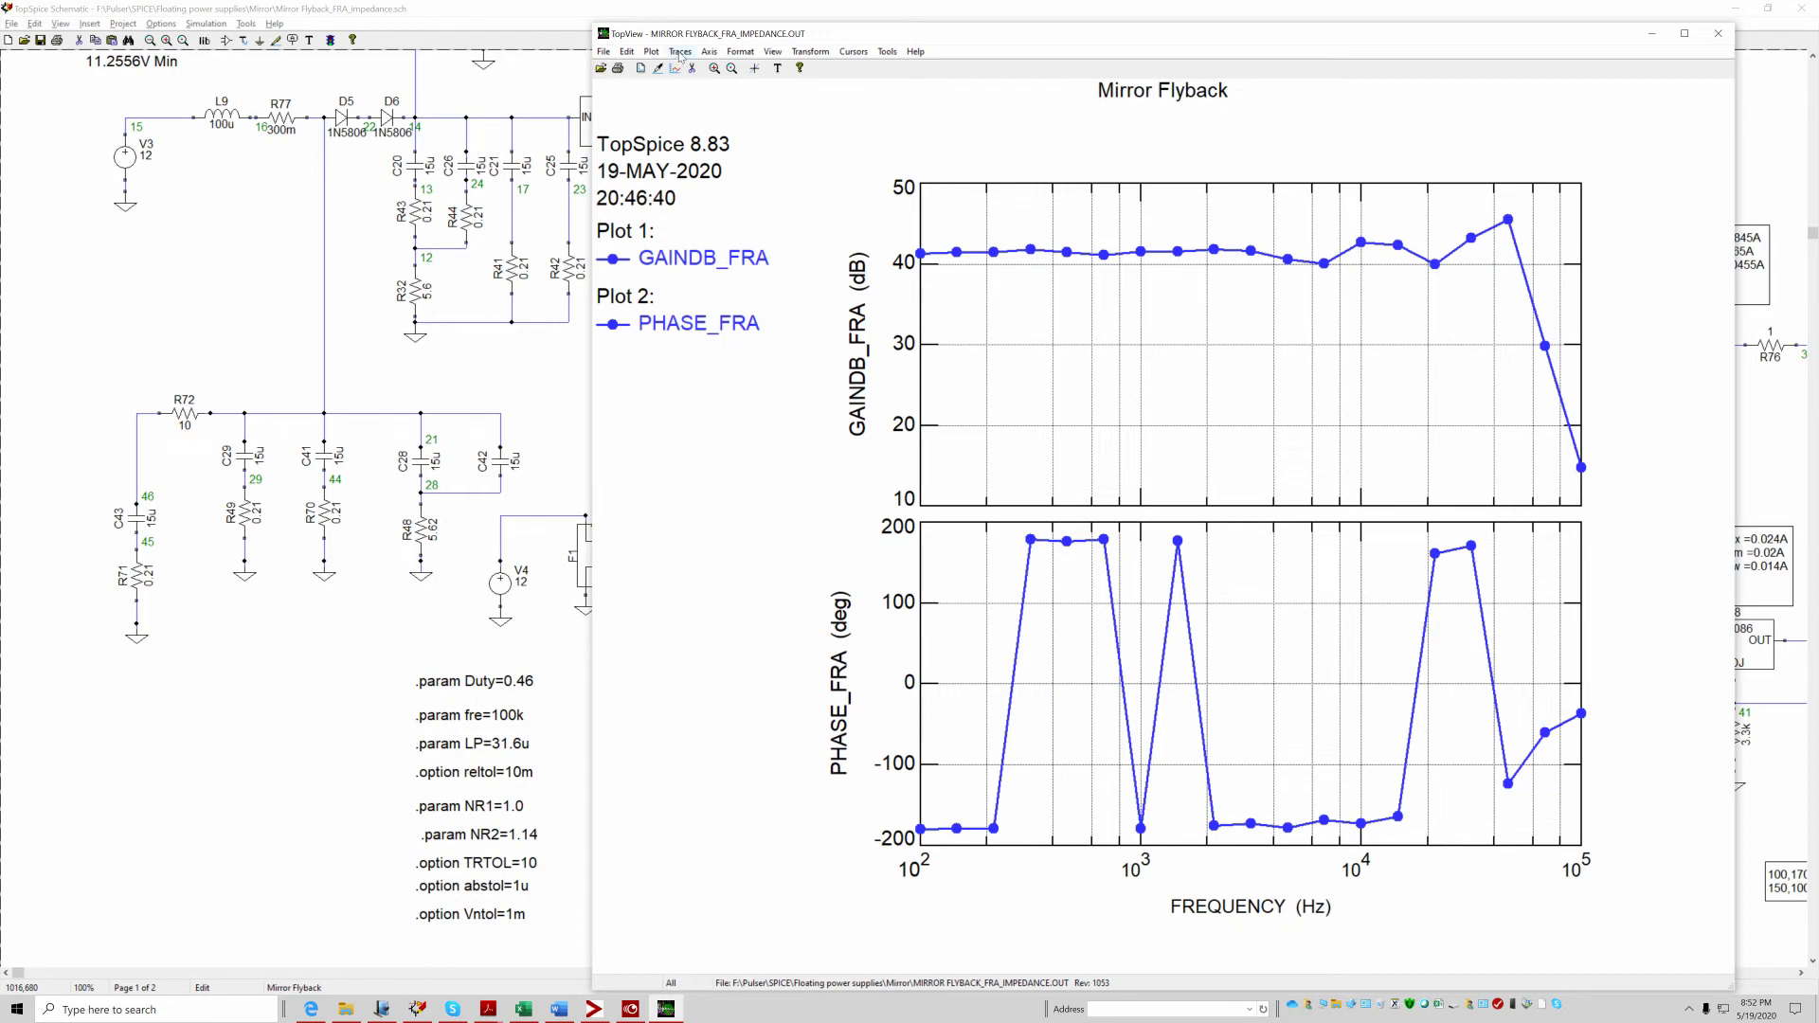
Step: Cancel an attempted Traces > Add, then open Traces > History > Add history traces
{"action": "left_click", "coordinate": [680, 53]}
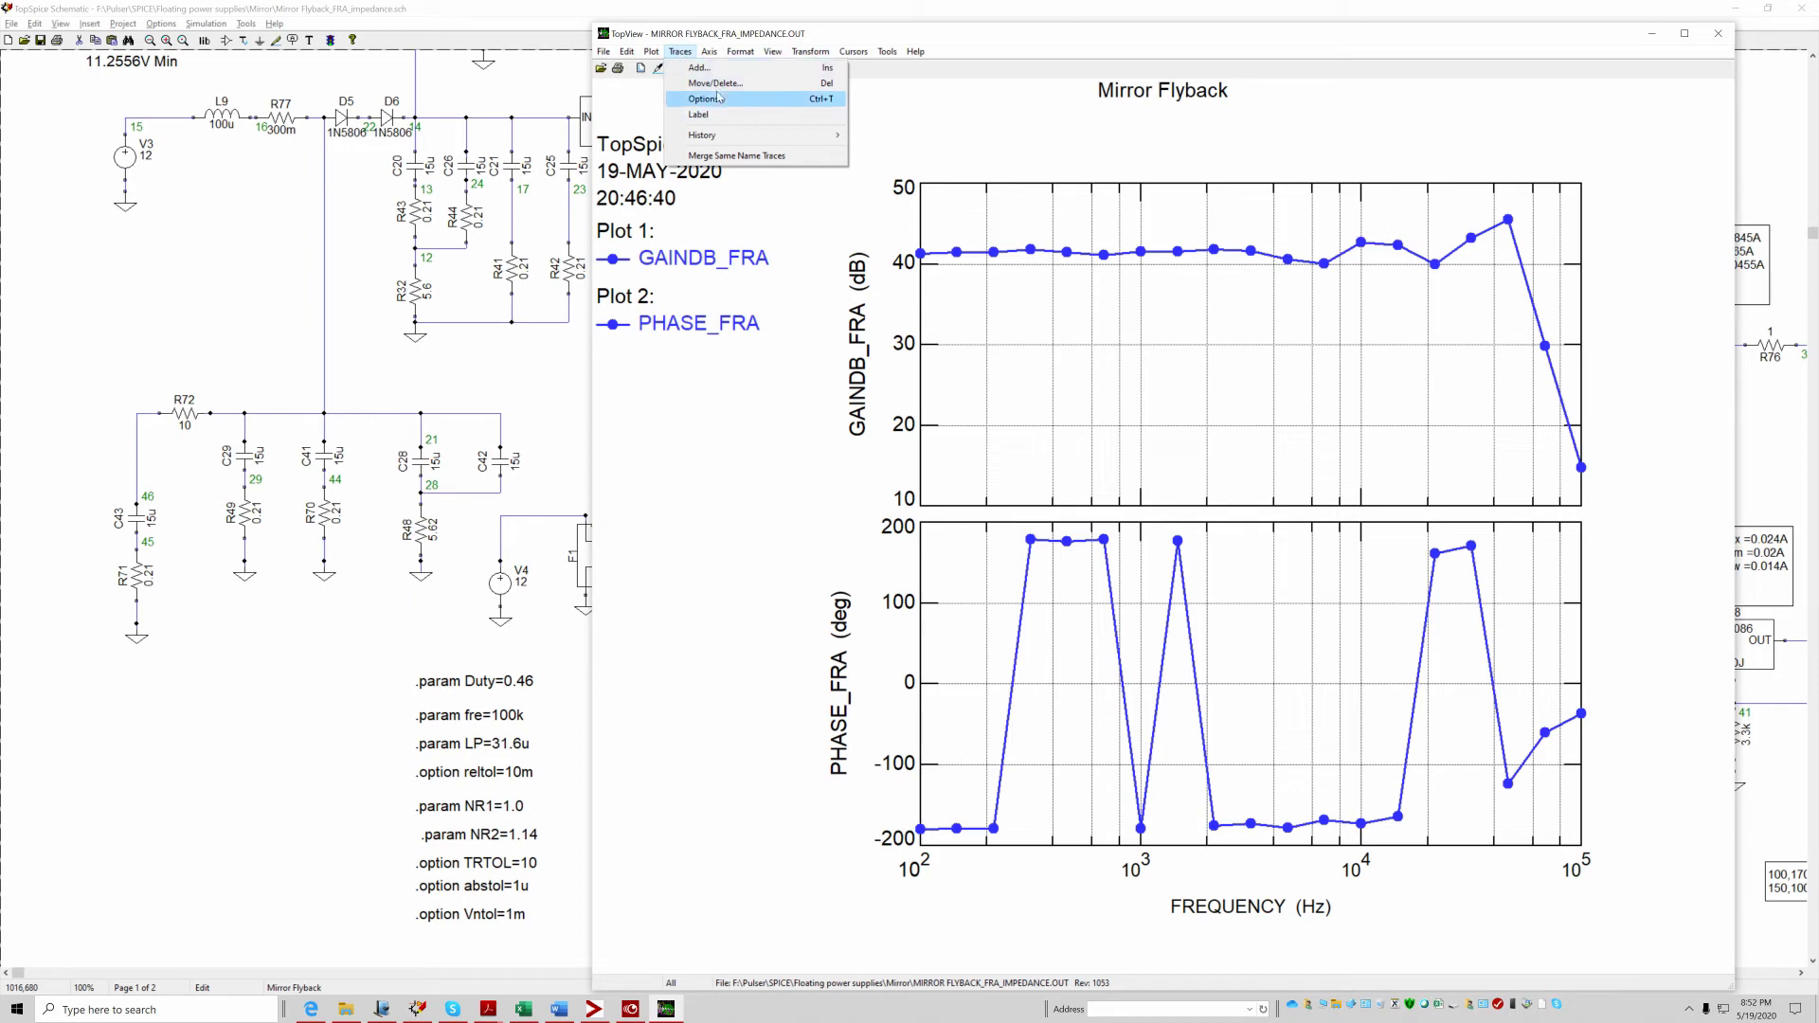
{"action": "left_click", "coordinate": [707, 71]}
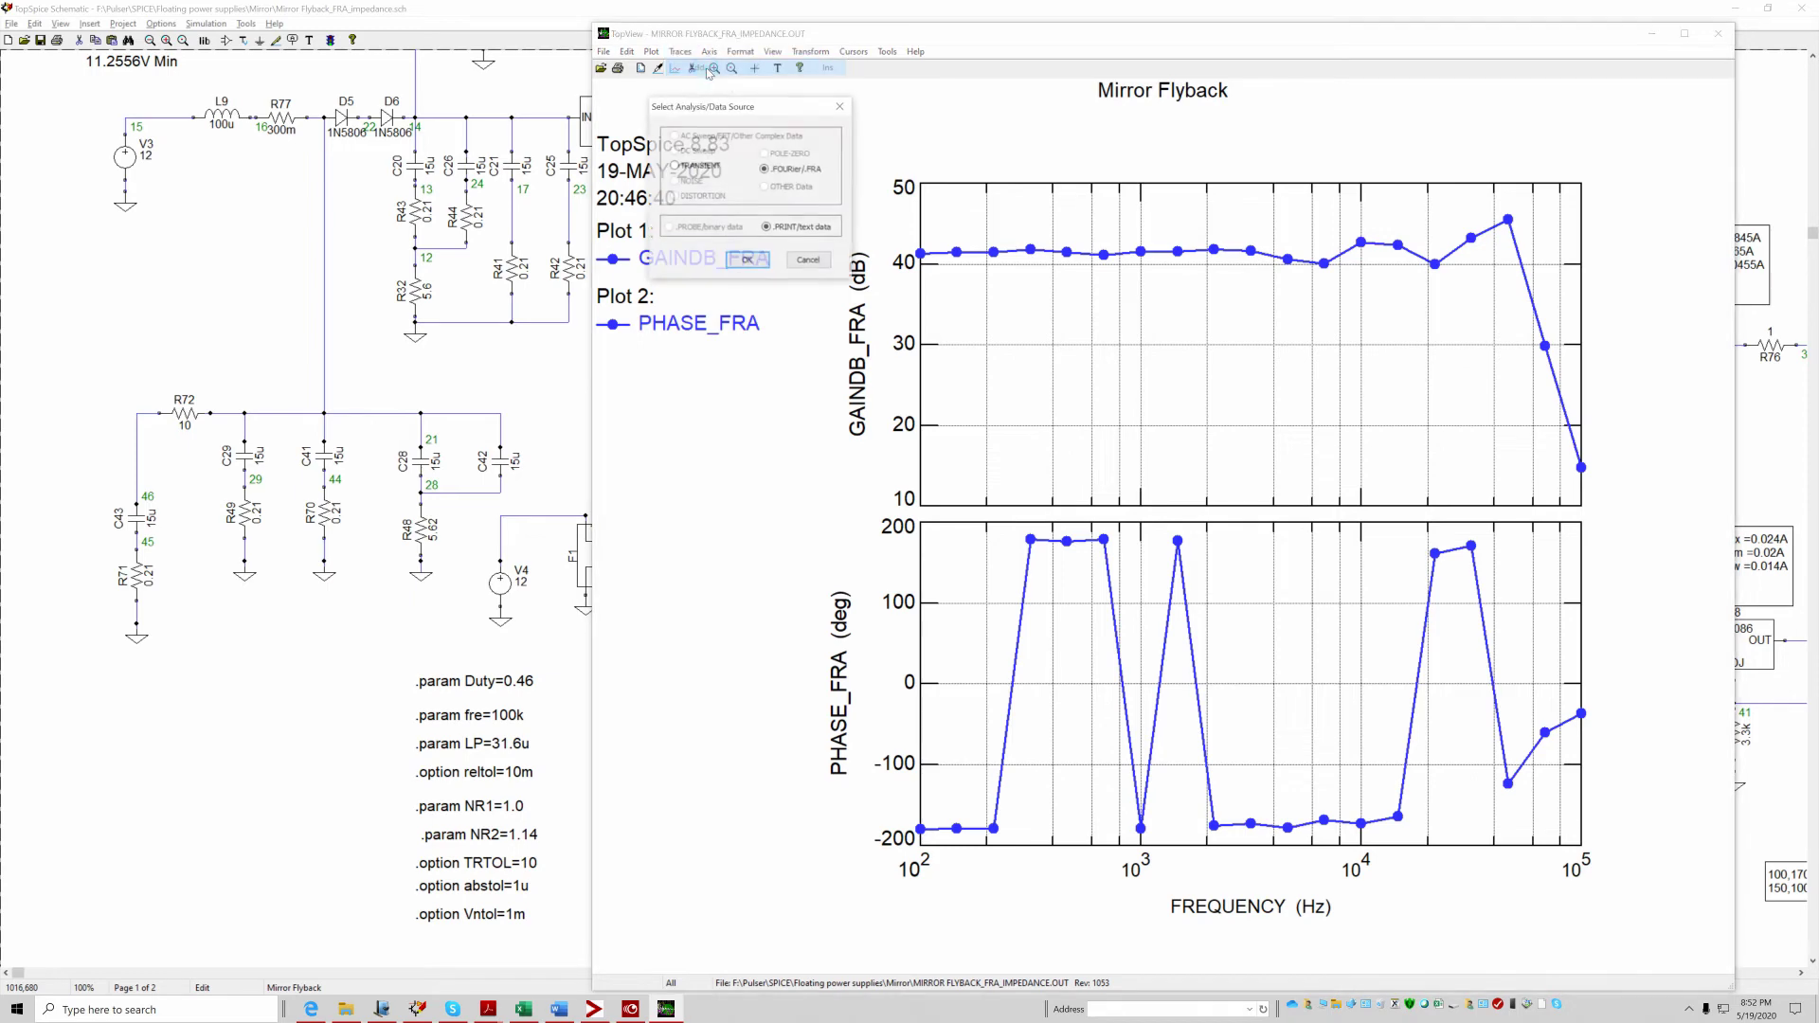
{"action": "left_click", "coordinate": [799, 266]}
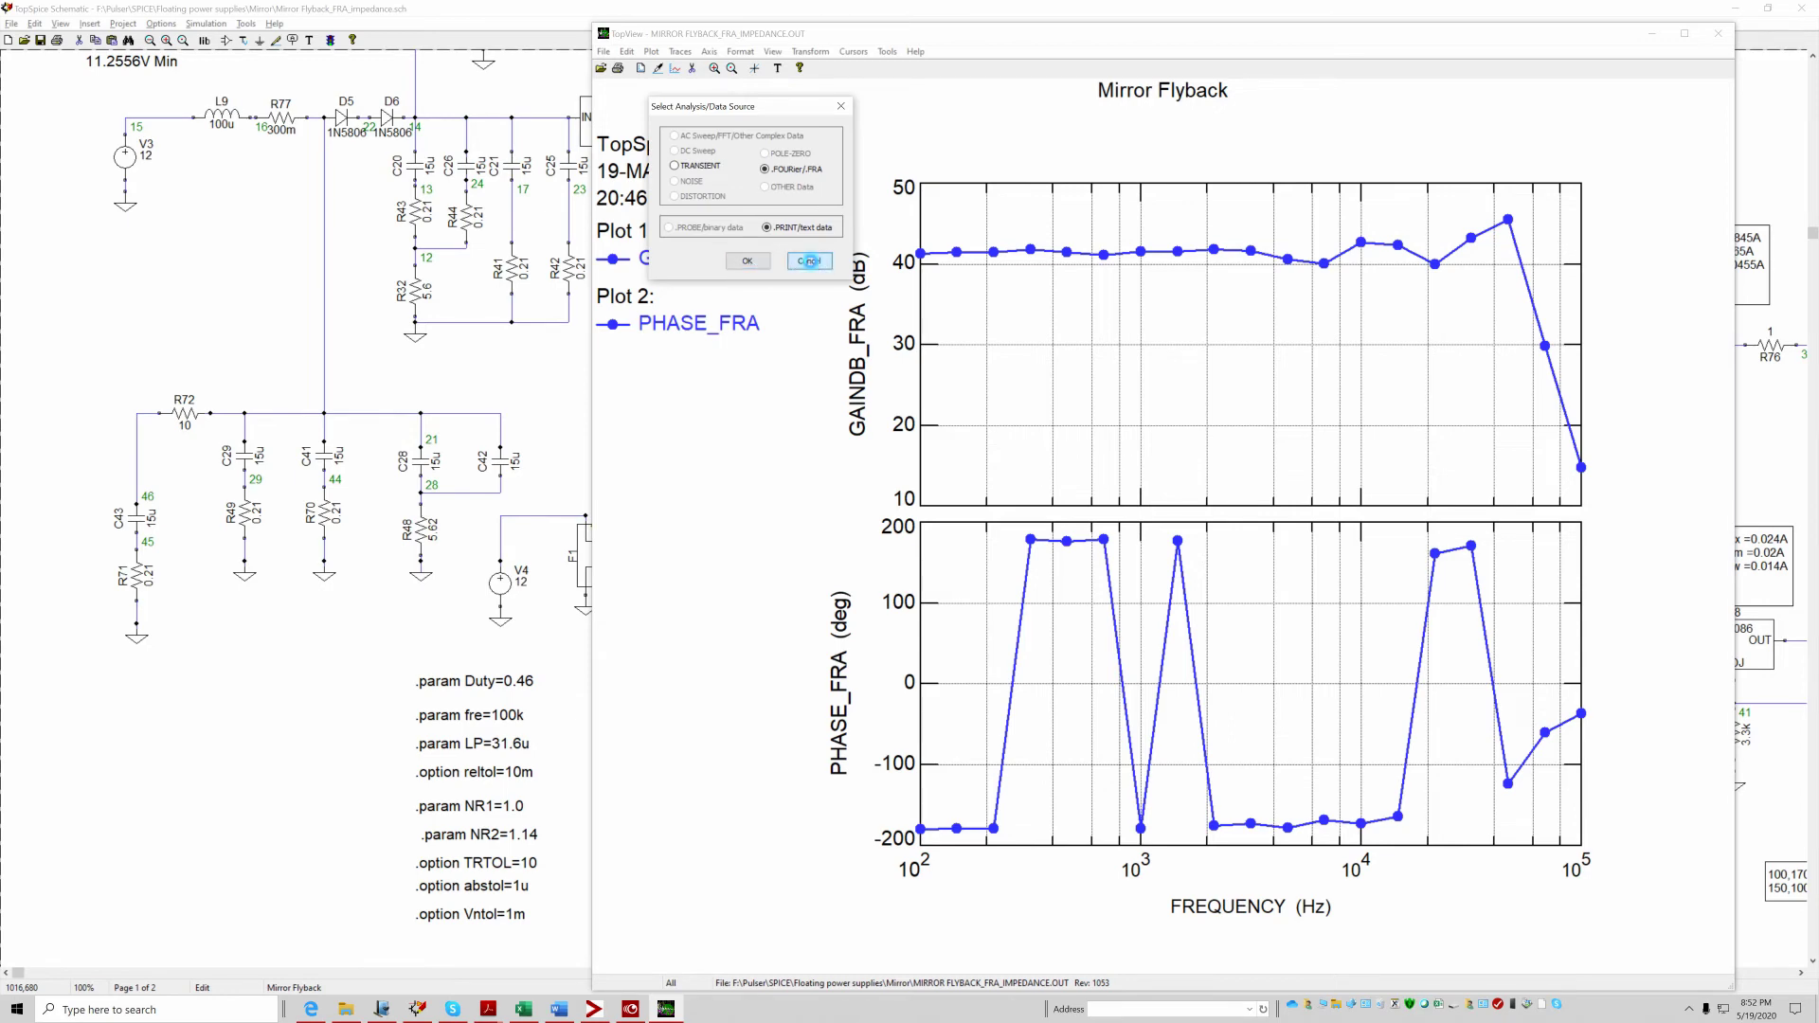
{"action": "left_click", "coordinate": [973, 316]}
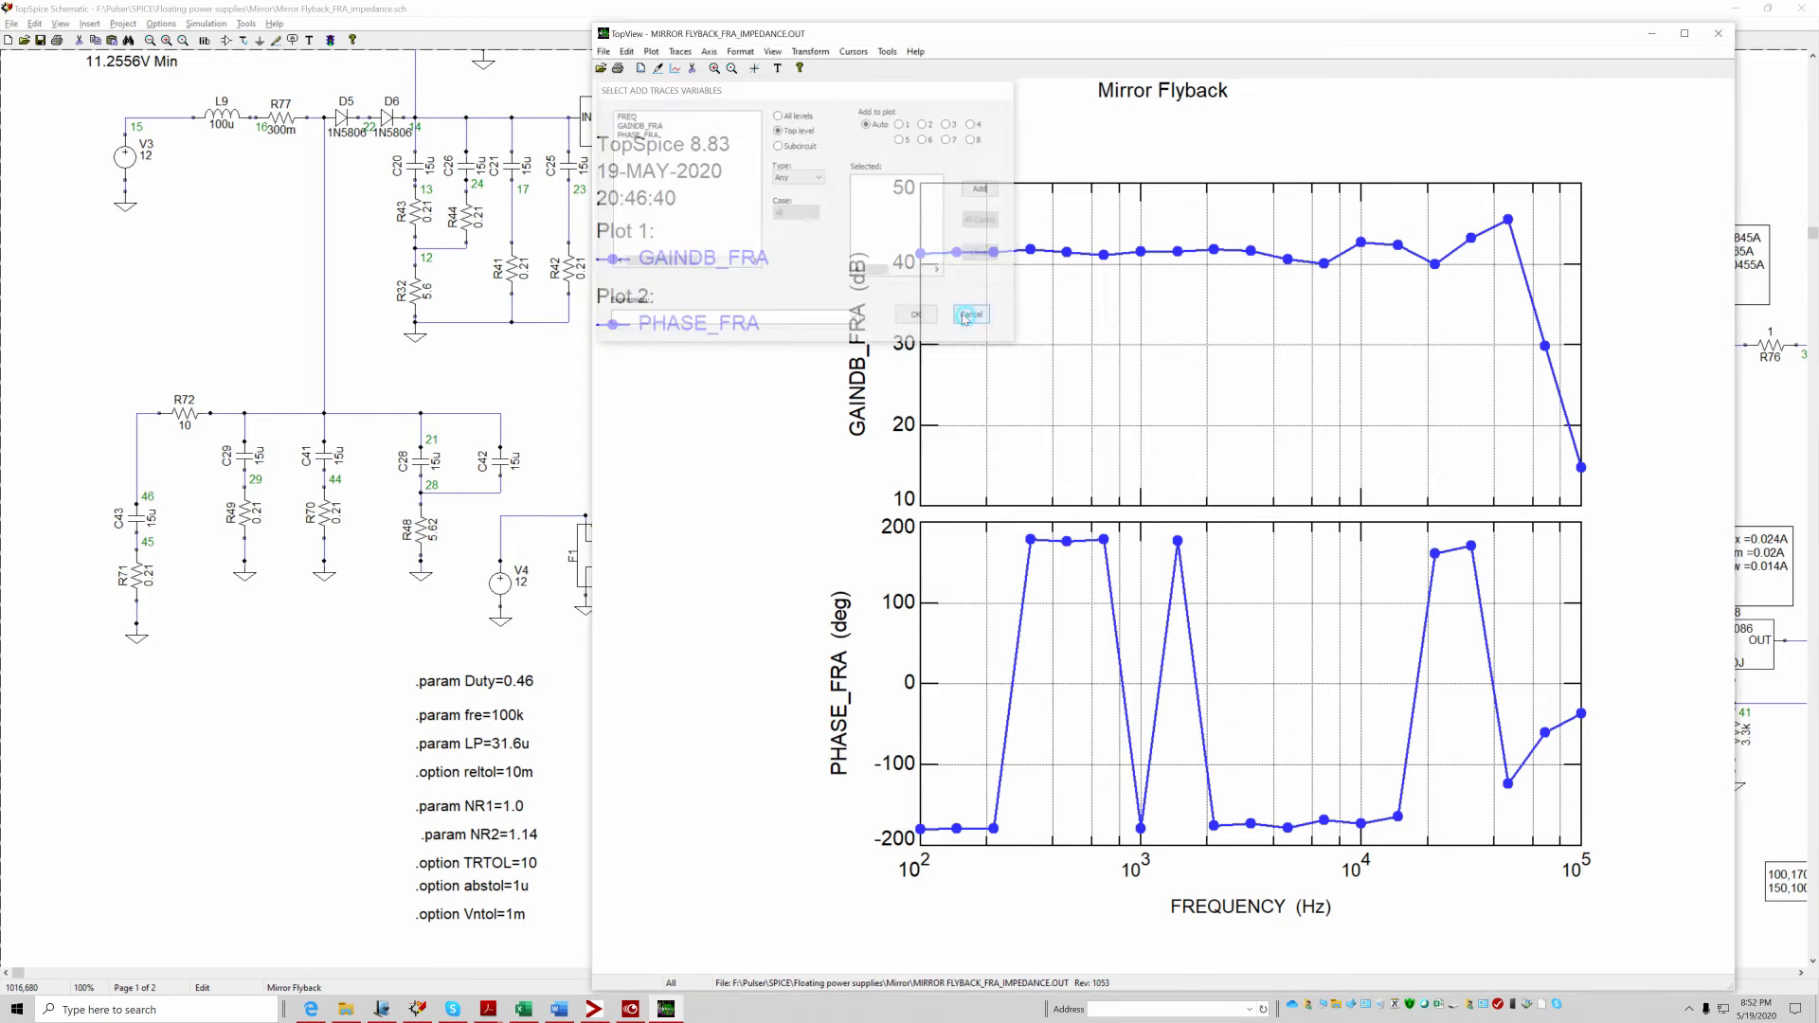
{"action": "left_click", "coordinate": [680, 52]}
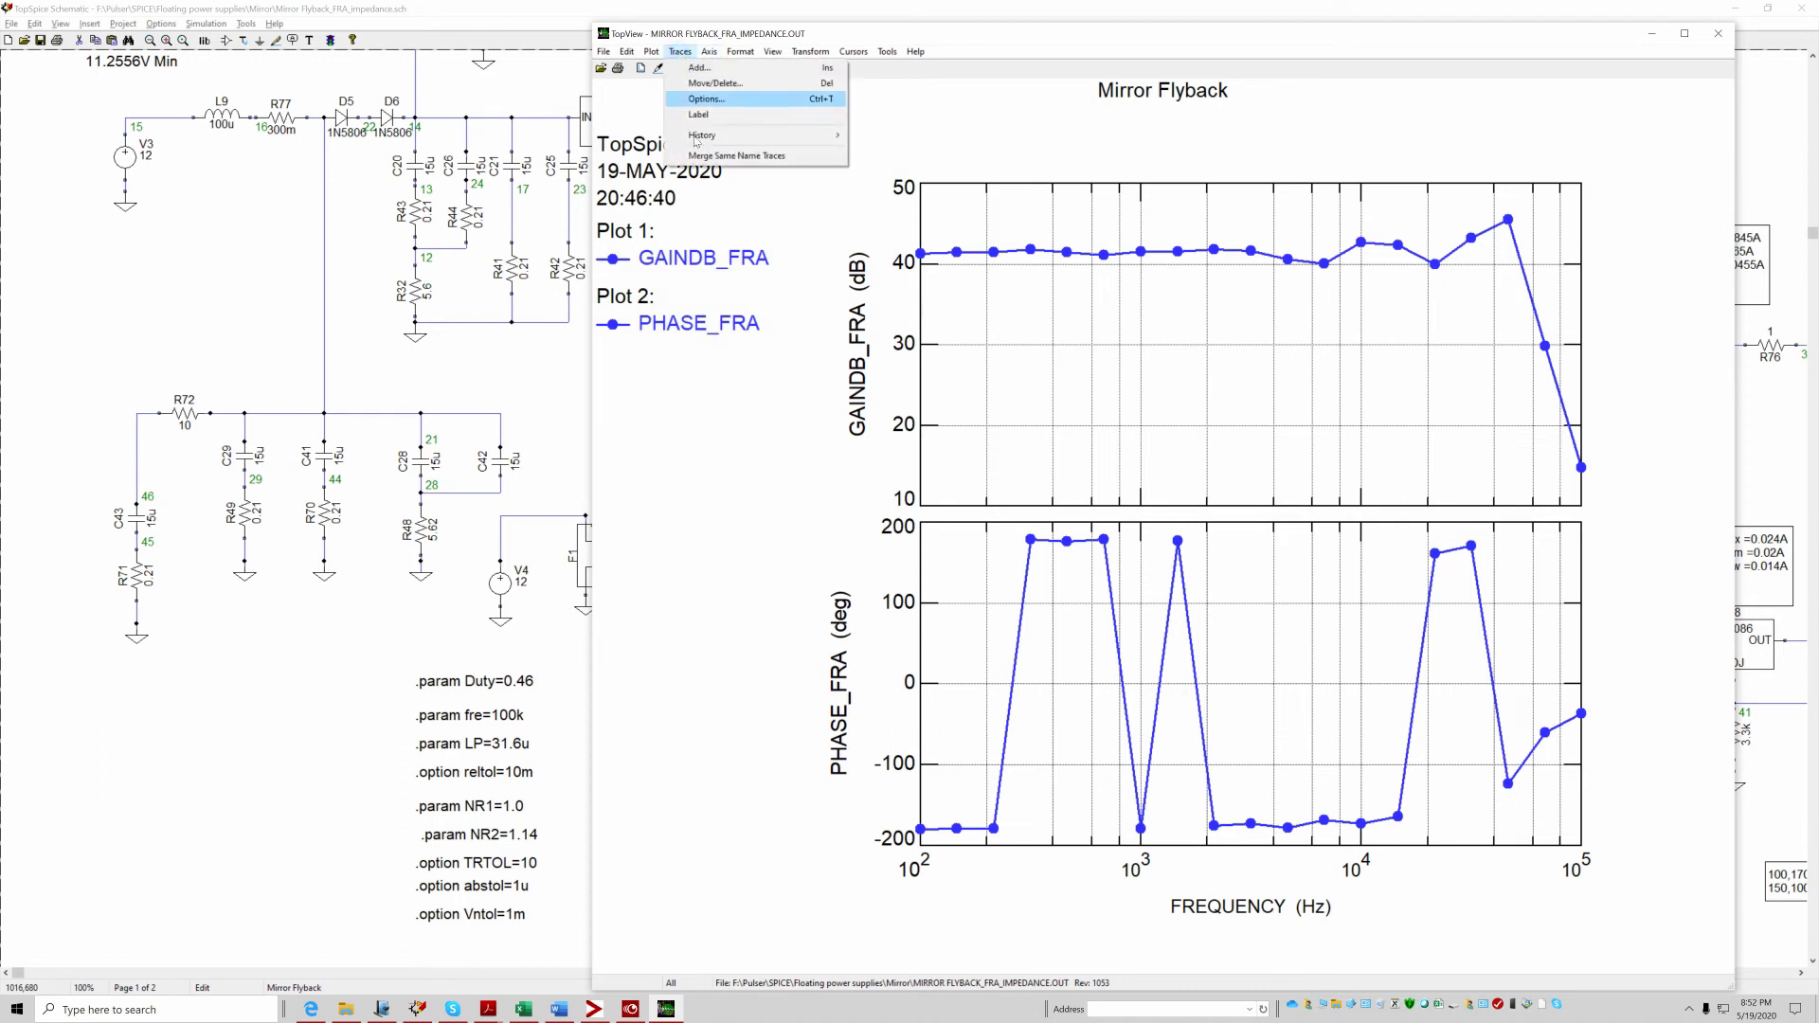
{"action": "mouse_move", "coordinate": [742, 141]}
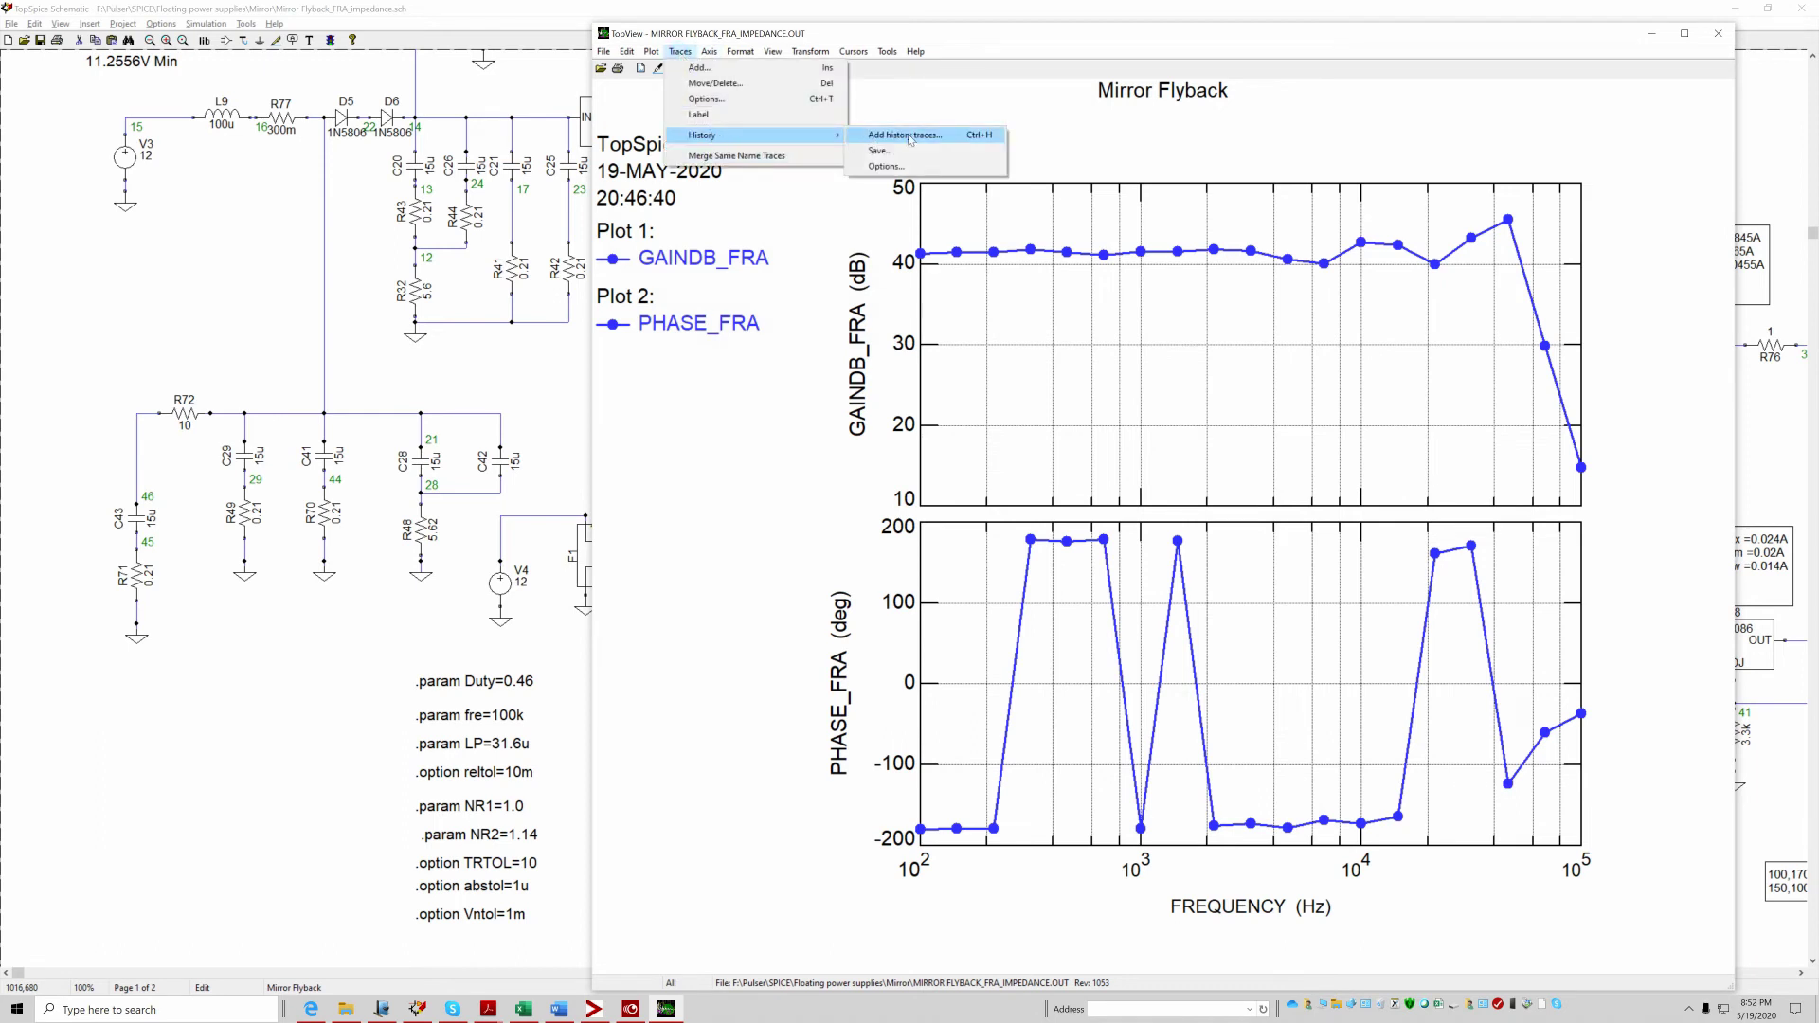
{"action": "left_click", "coordinate": [909, 139]}
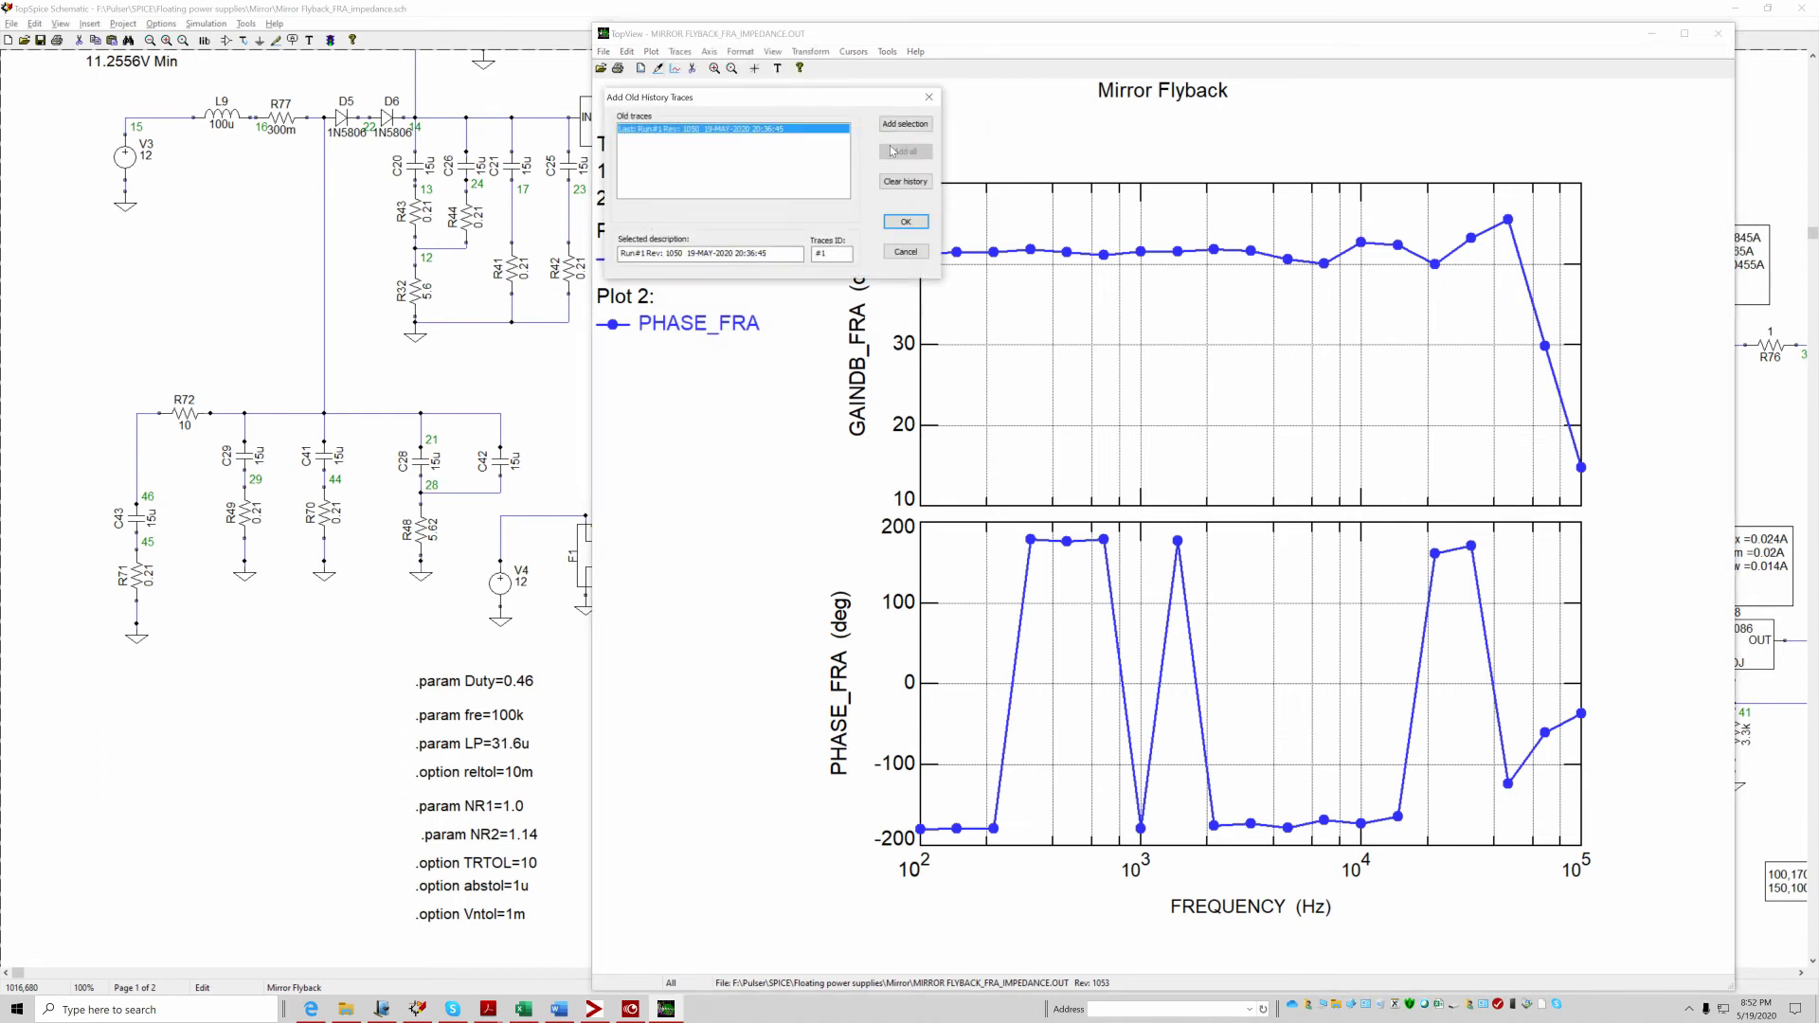
Step: Overlay the earlier run's history traces, then clear and delete the phase plot via Move/Delete
{"action": "left_click", "coordinate": [904, 124]}
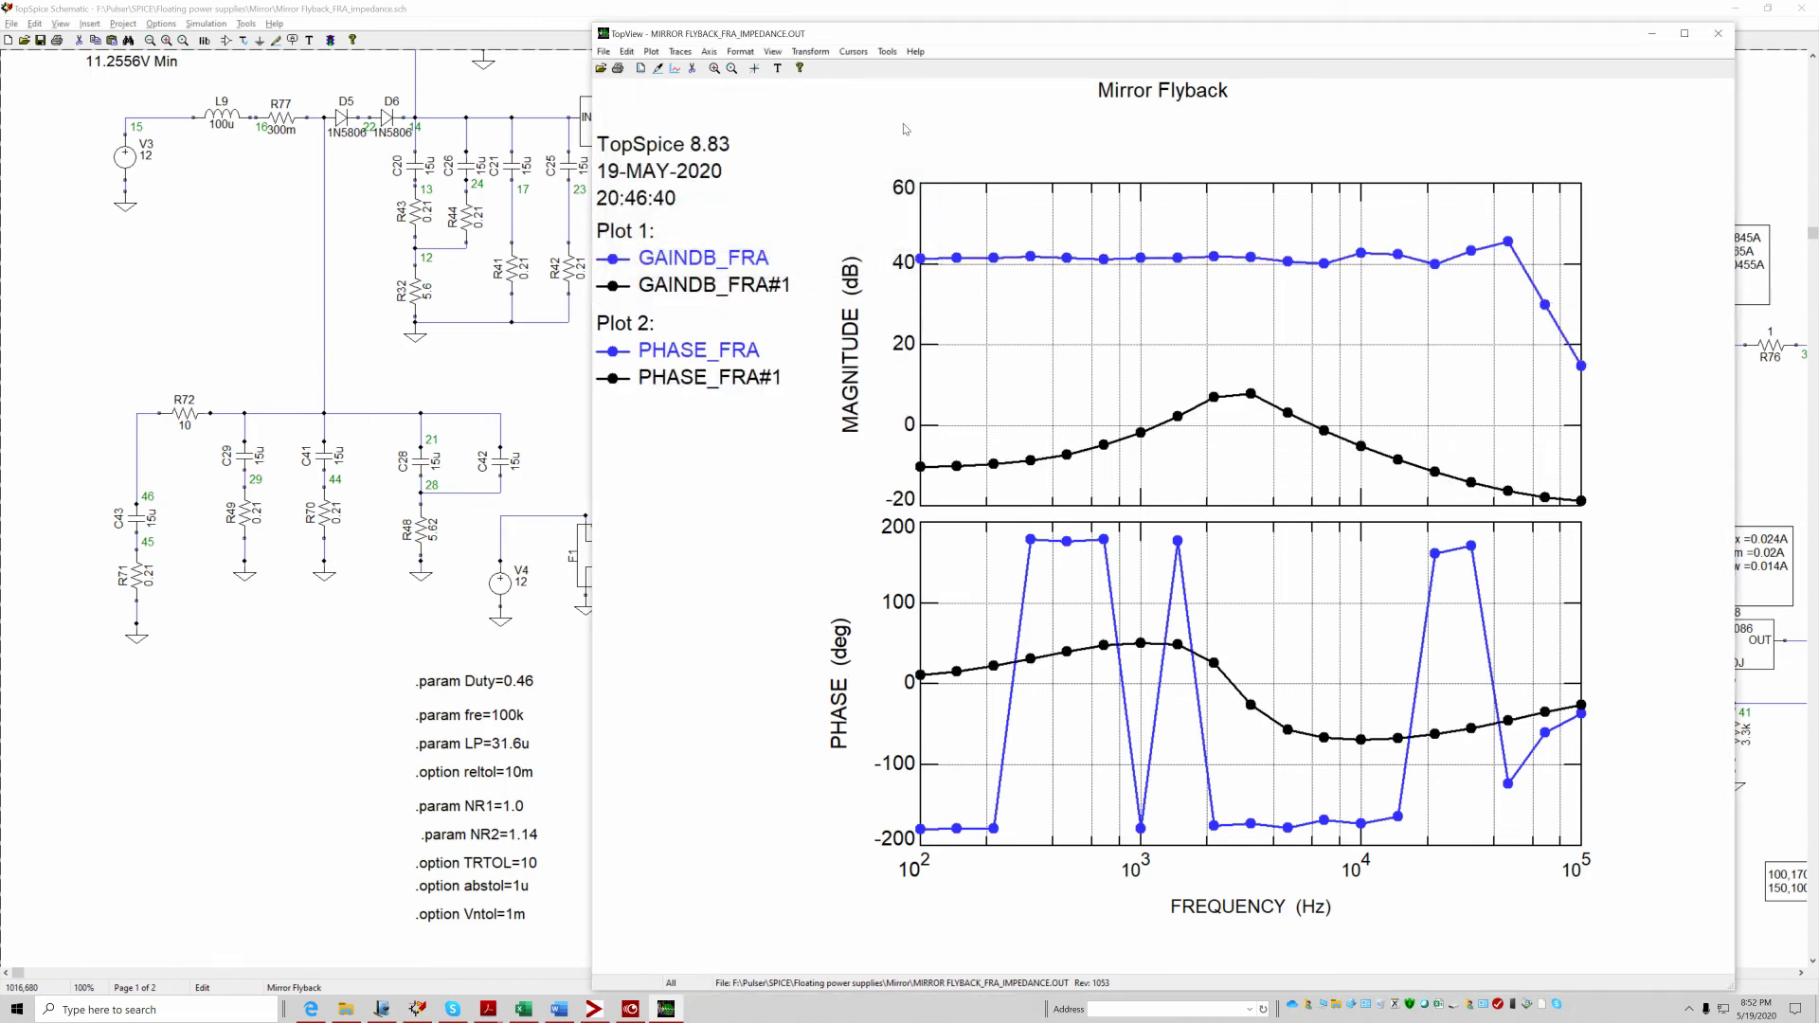
{"action": "left_click", "coordinate": [679, 51]}
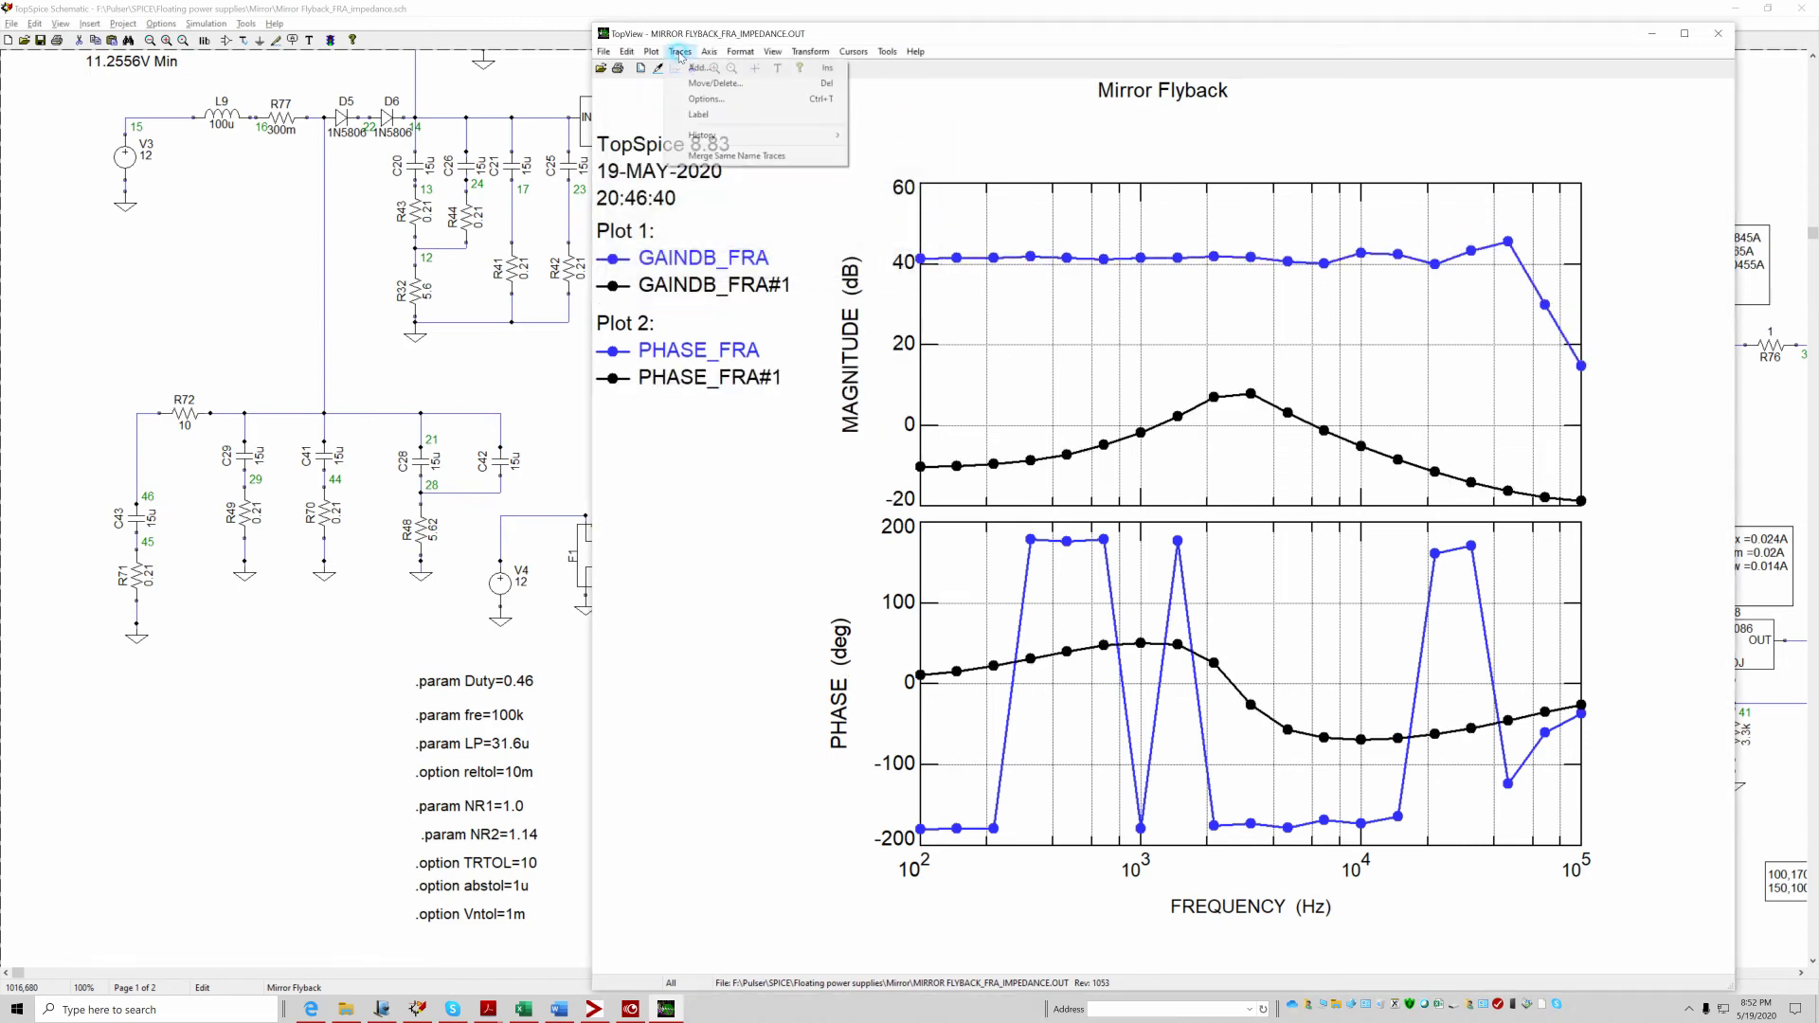
{"action": "mouse_move", "coordinate": [647, 53]}
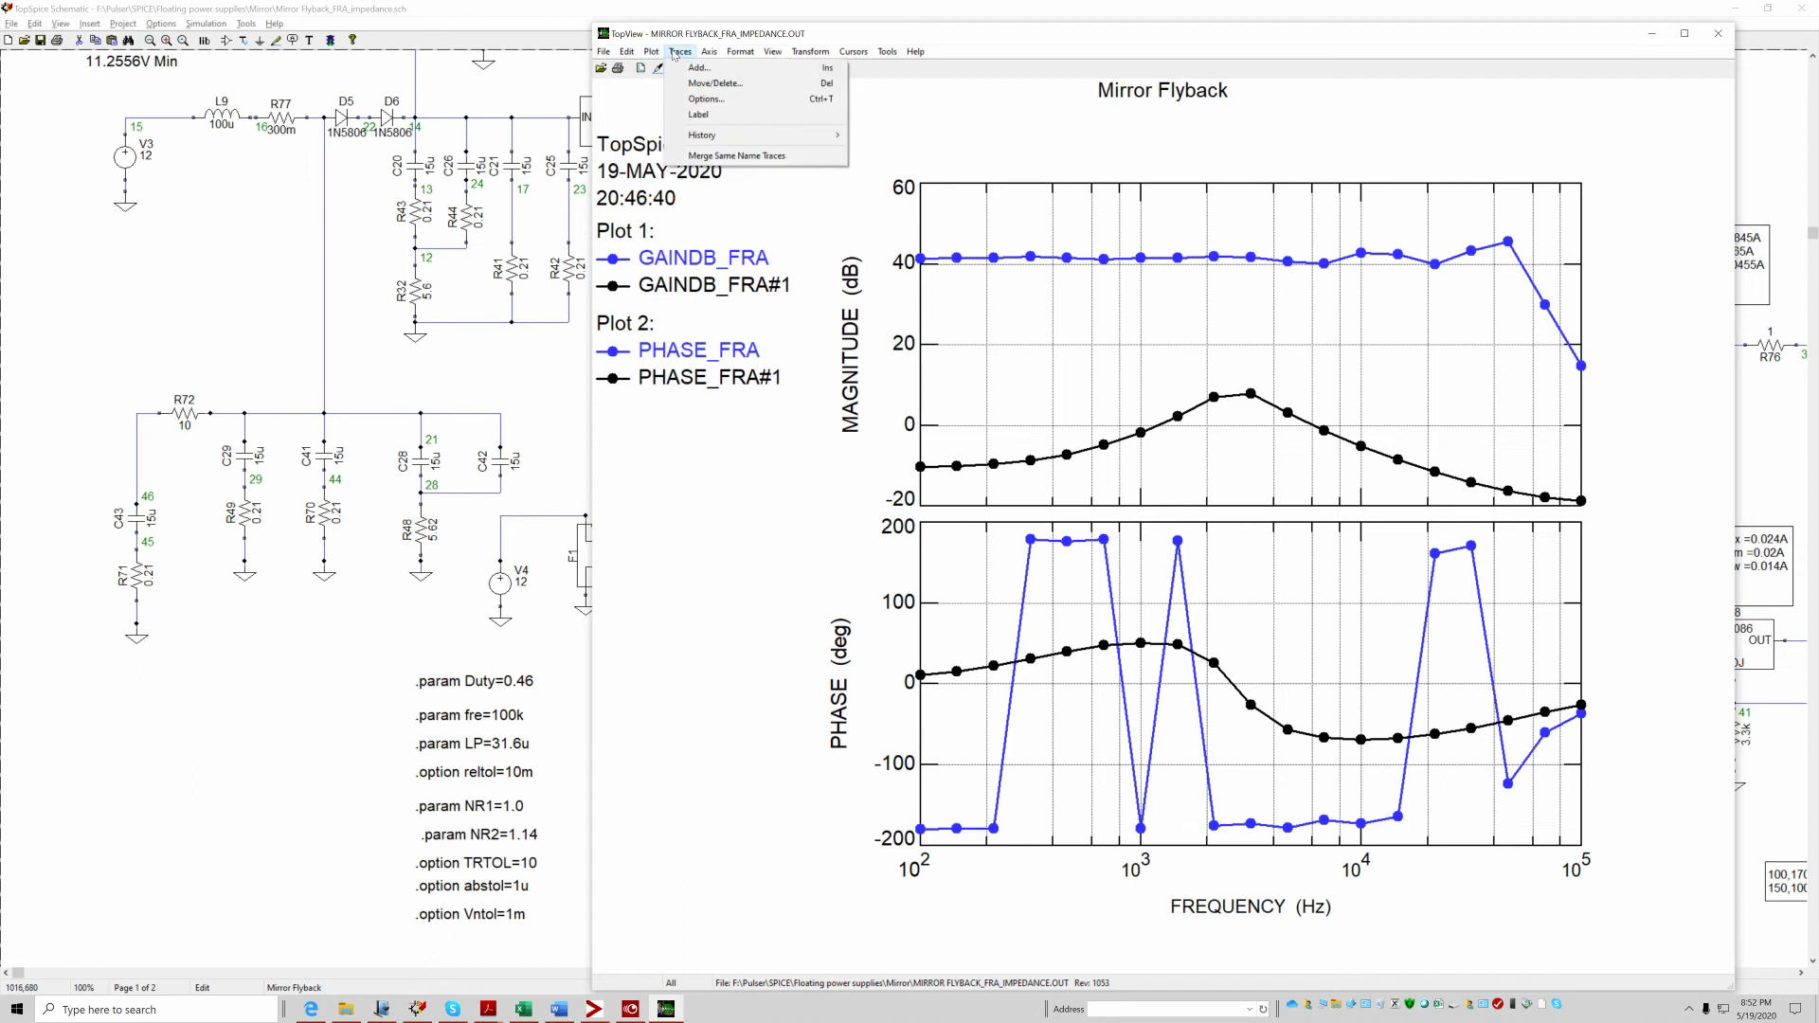
{"action": "left_click", "coordinate": [702, 83]}
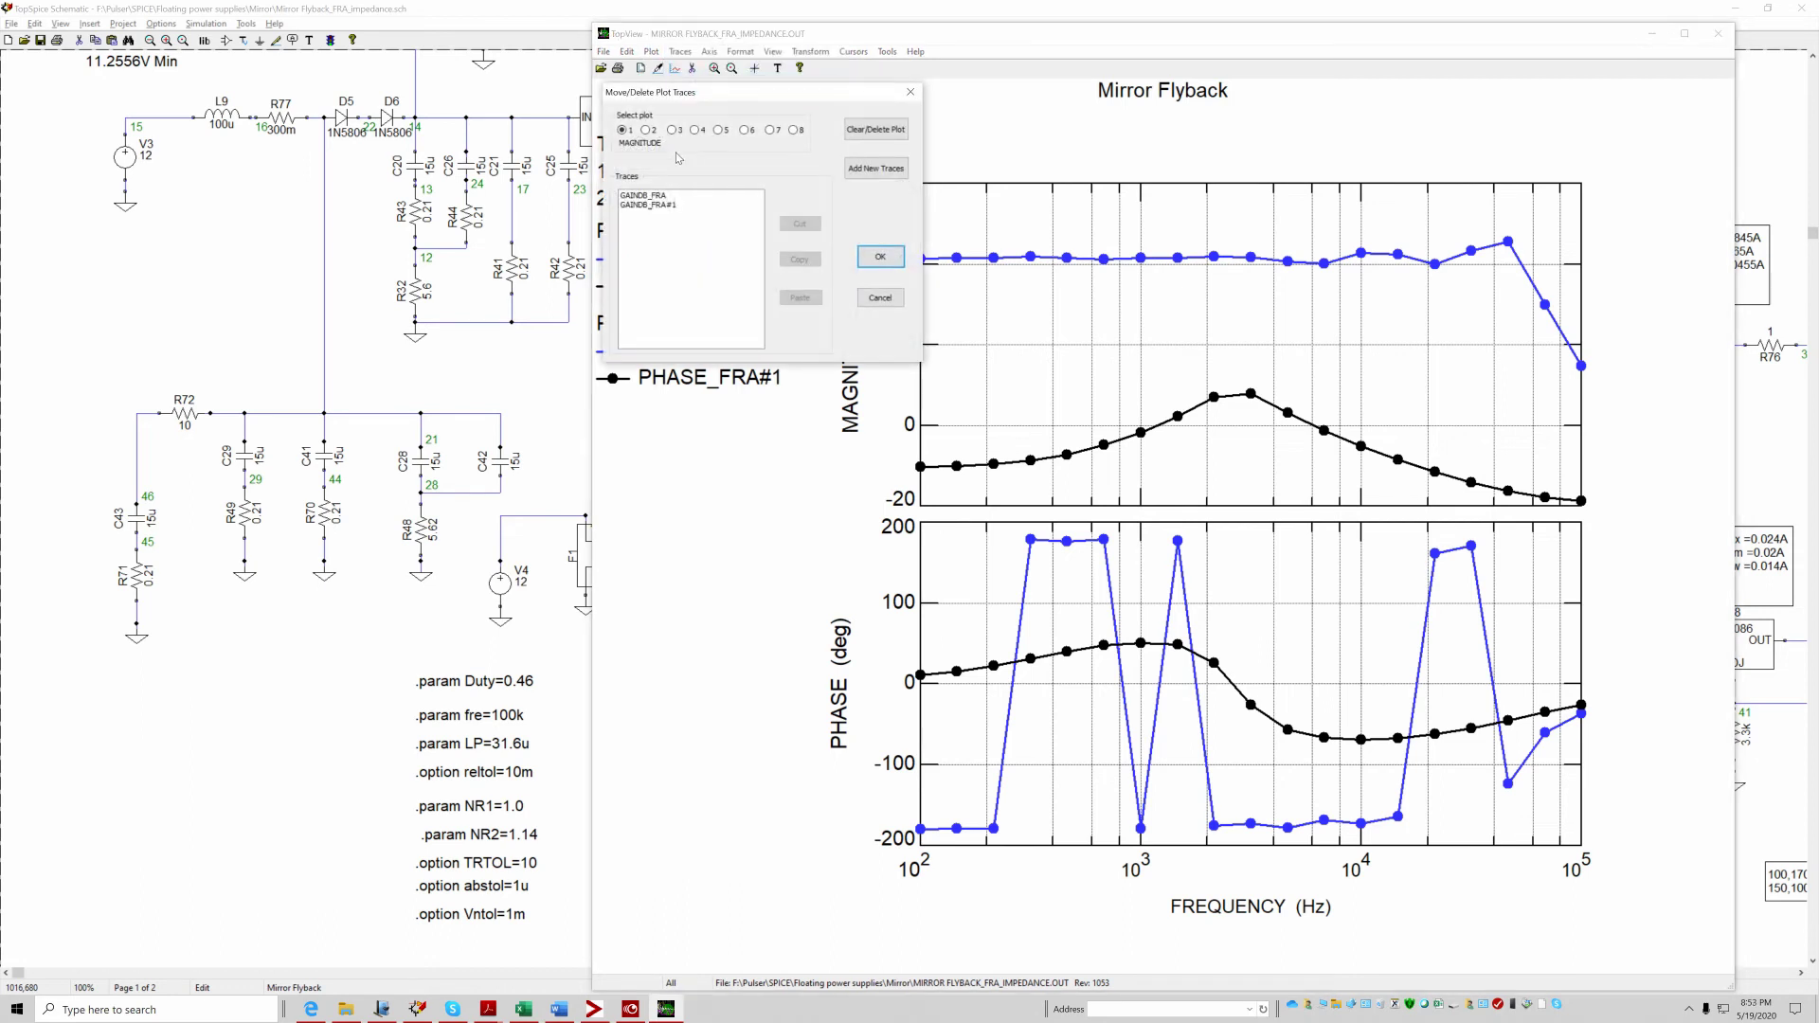
{"action": "left_click", "coordinate": [646, 130]}
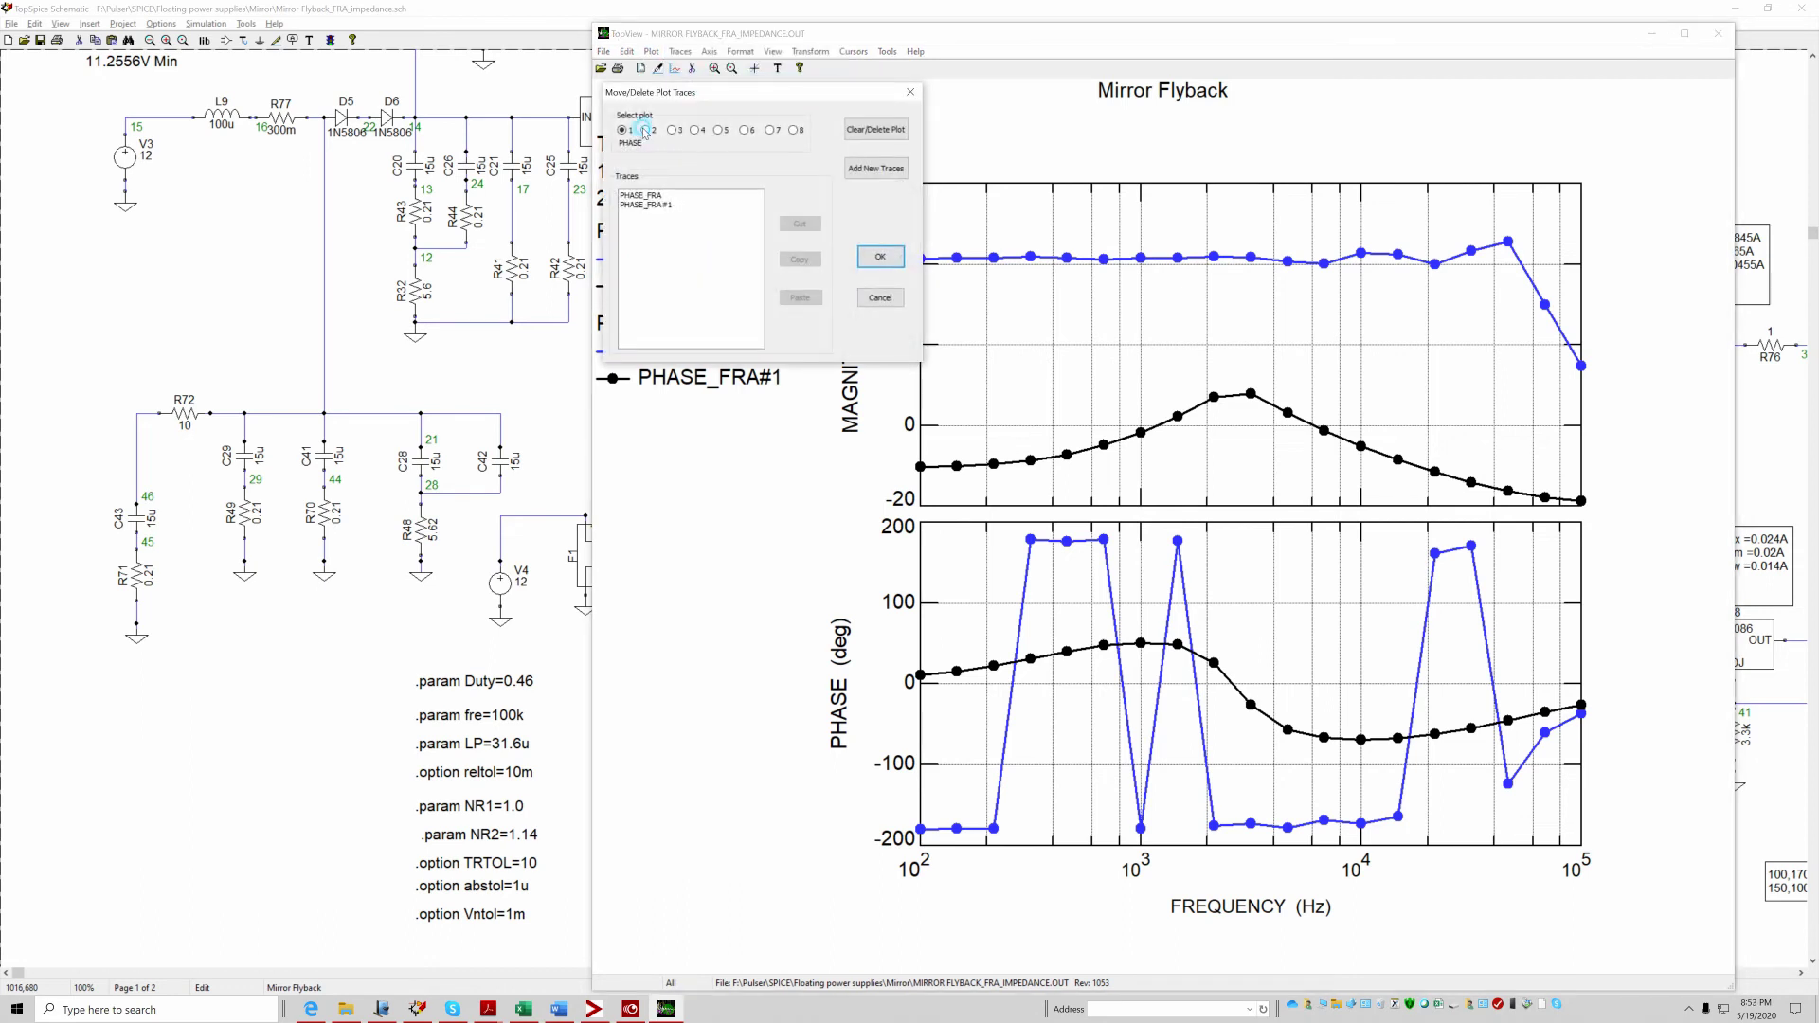
{"action": "left_click", "coordinate": [883, 132]}
{"action": "left_click", "coordinate": [887, 263]}
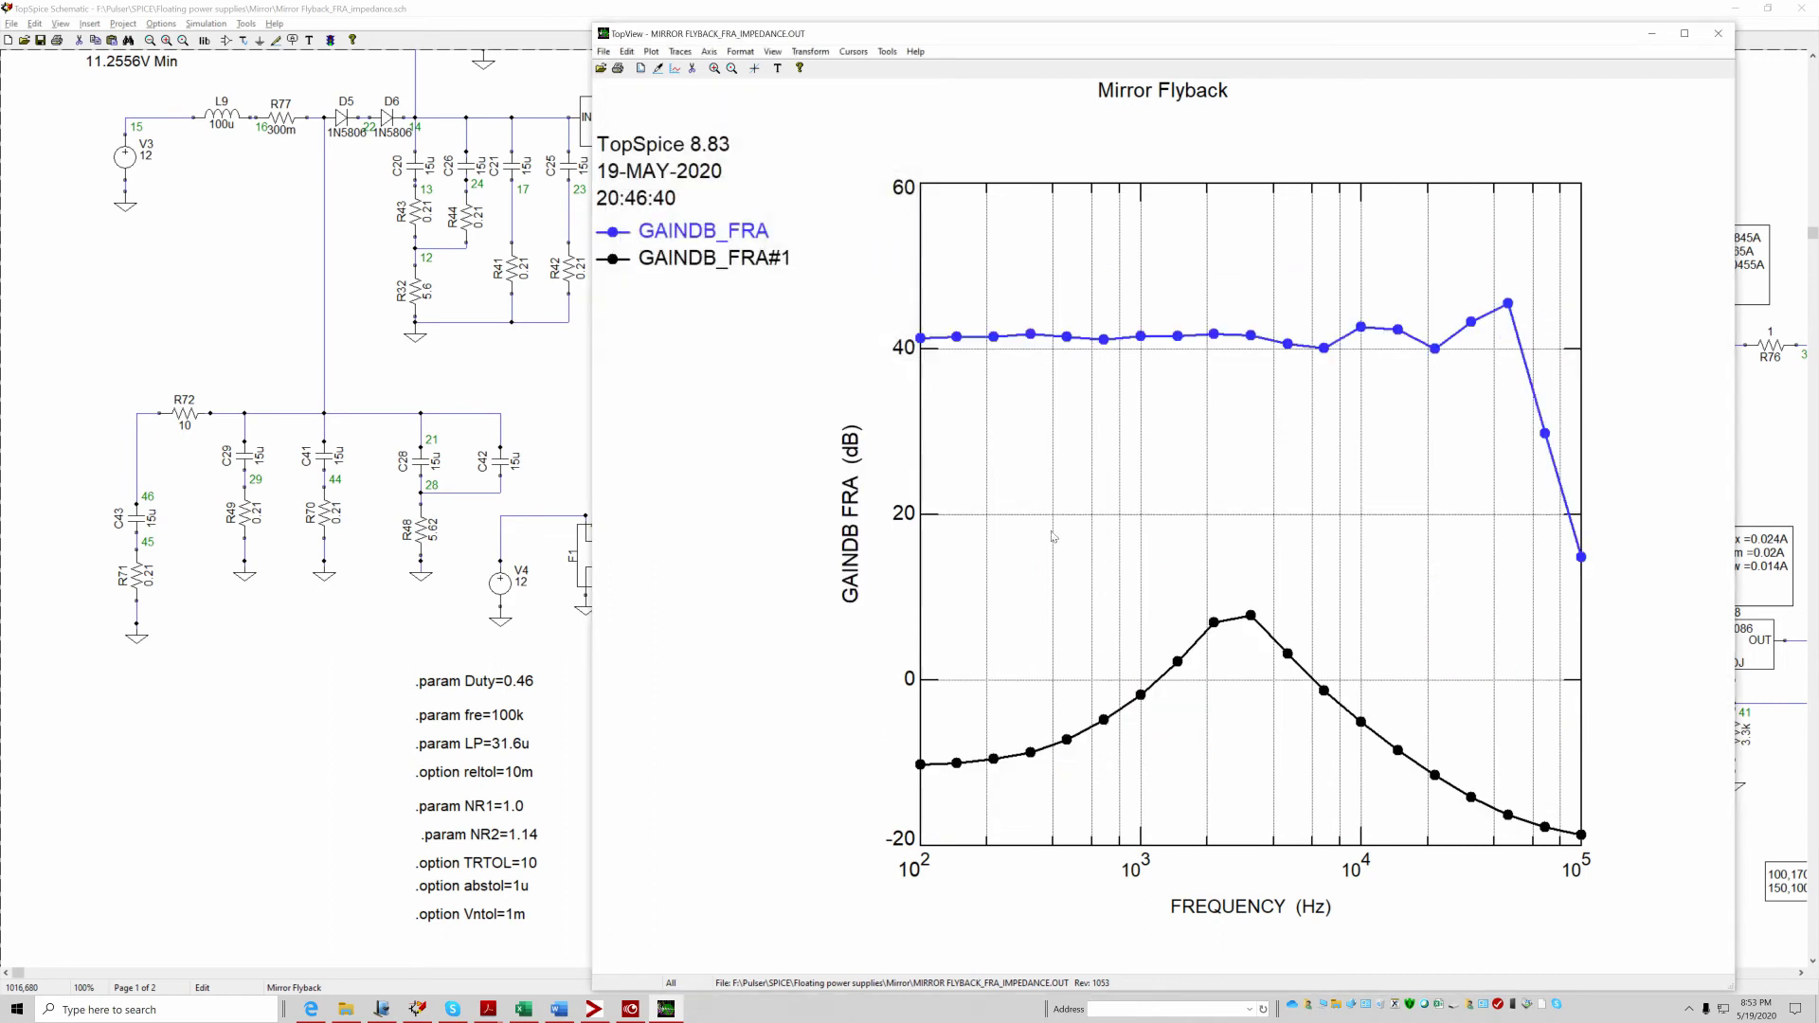